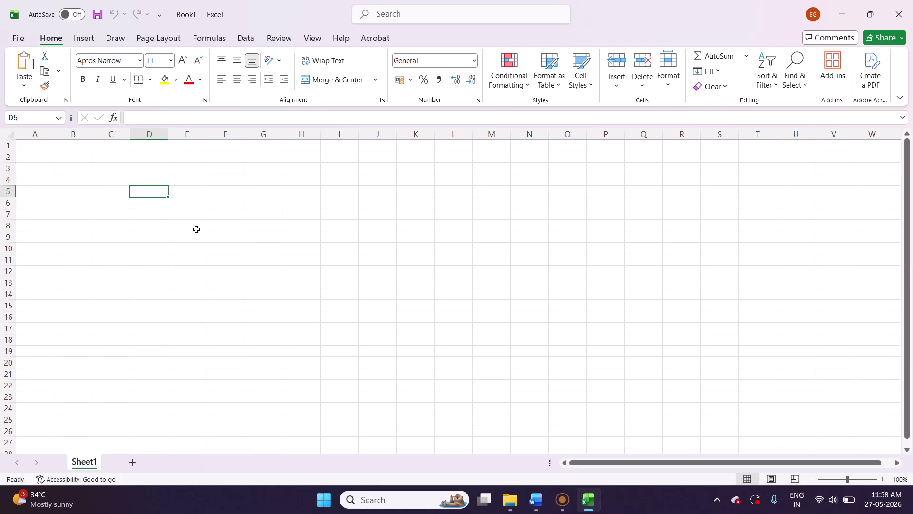
- Fill cells D5 and F5 with yellow and cell H5 with a light orange theme colour
{"action": "left_click", "coordinate": [164, 80]}
{"action": "left_click", "coordinate": [224, 191]}
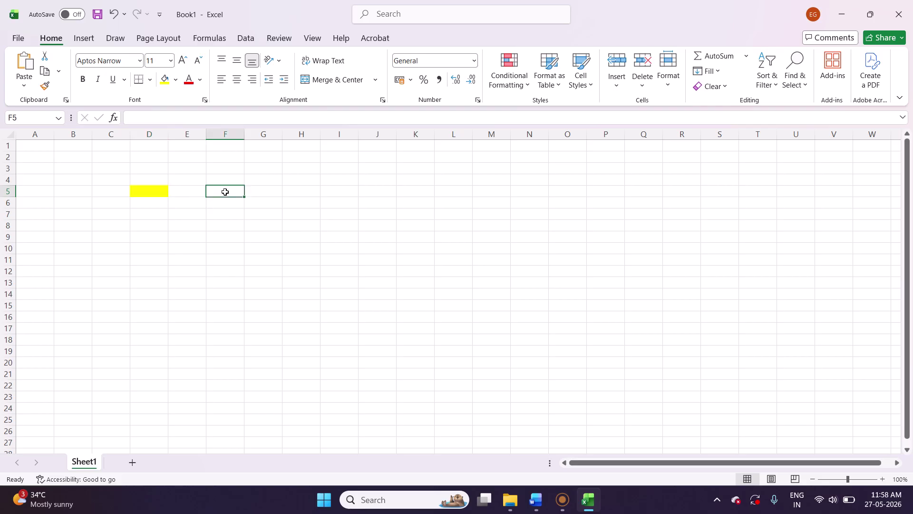
{"action": "left_click", "coordinate": [163, 81]}
{"action": "left_click", "coordinate": [298, 192]}
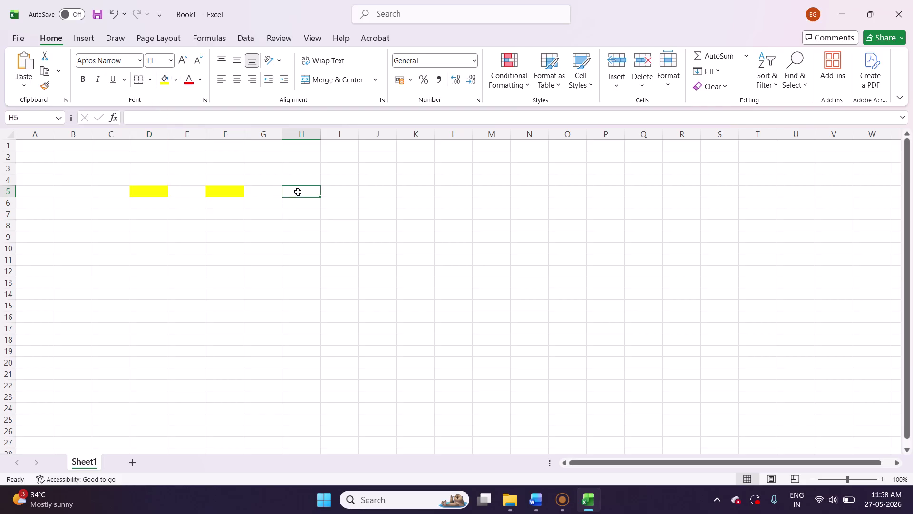
{"action": "left_click", "coordinate": [176, 80]}
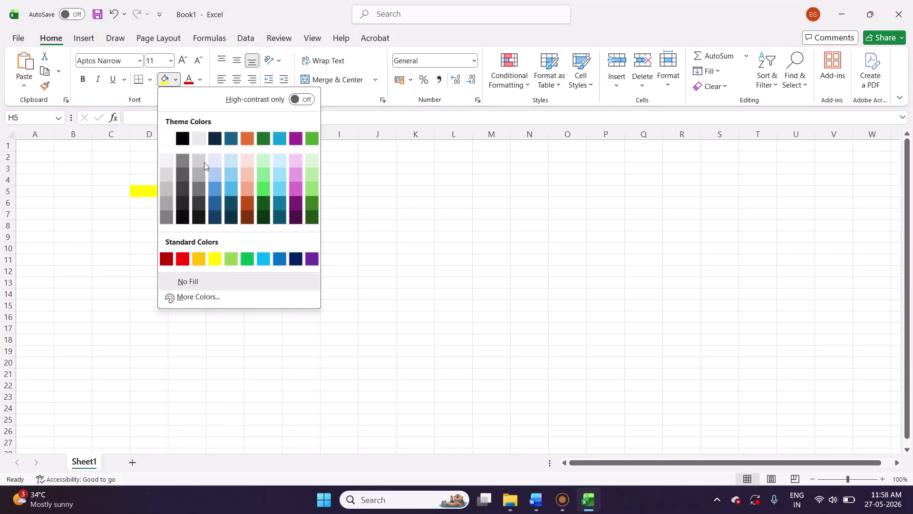
{"action": "left_click", "coordinate": [246, 188]}
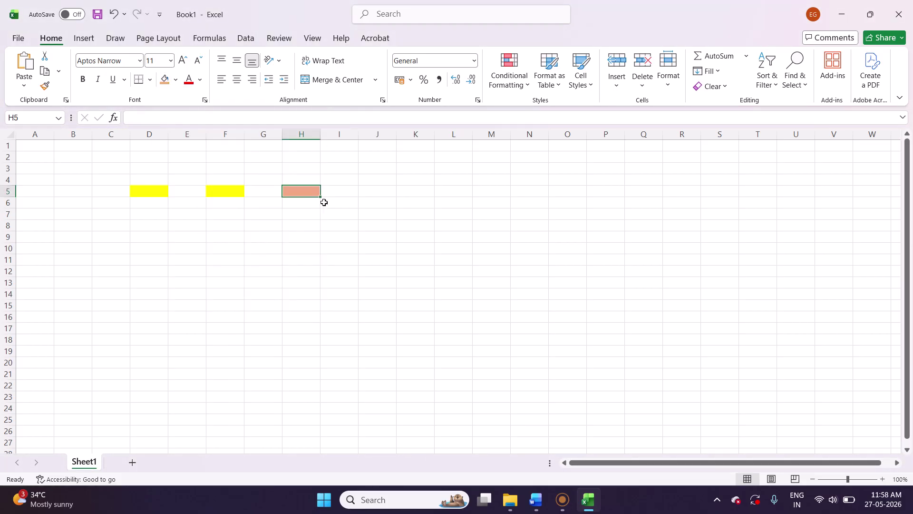
- Enter the formula =AND(D5,F5) in the orange cell H5
{"action": "left_click", "coordinate": [154, 189]}
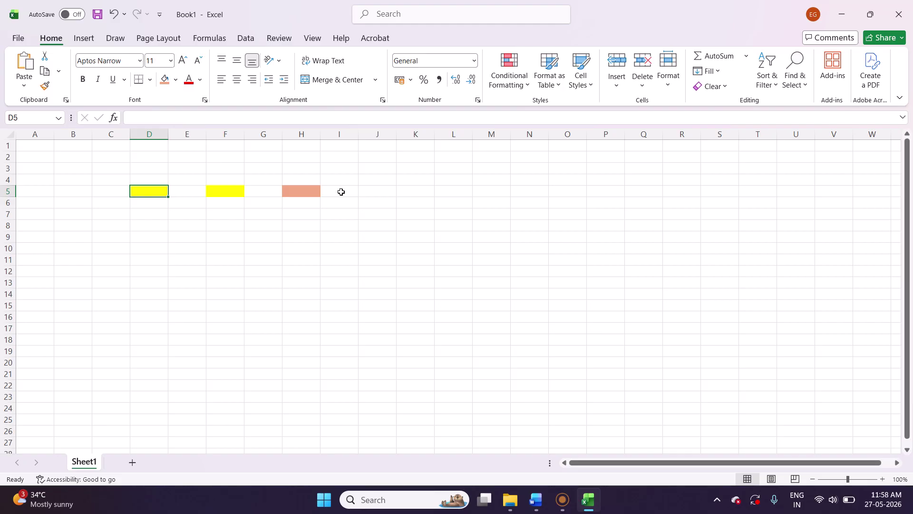
{"action": "left_click", "coordinate": [311, 190]}
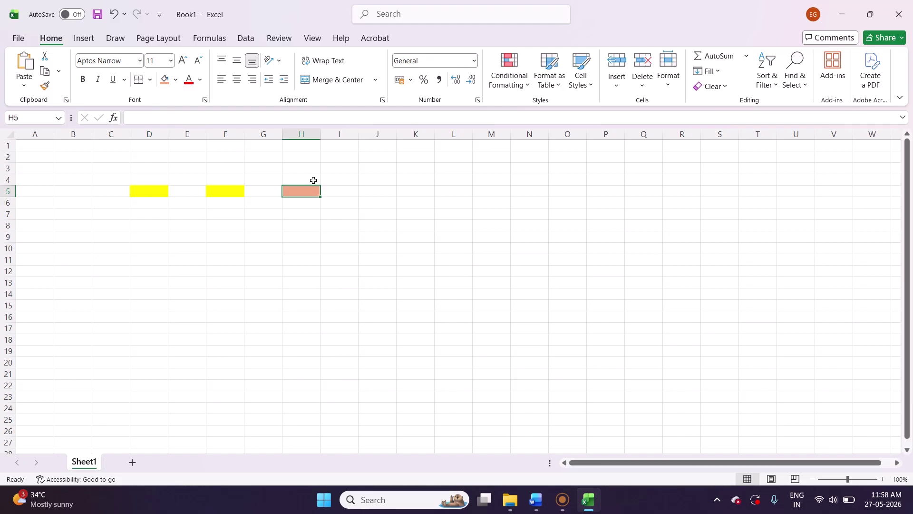
{"action": "type", "text": "=and"}
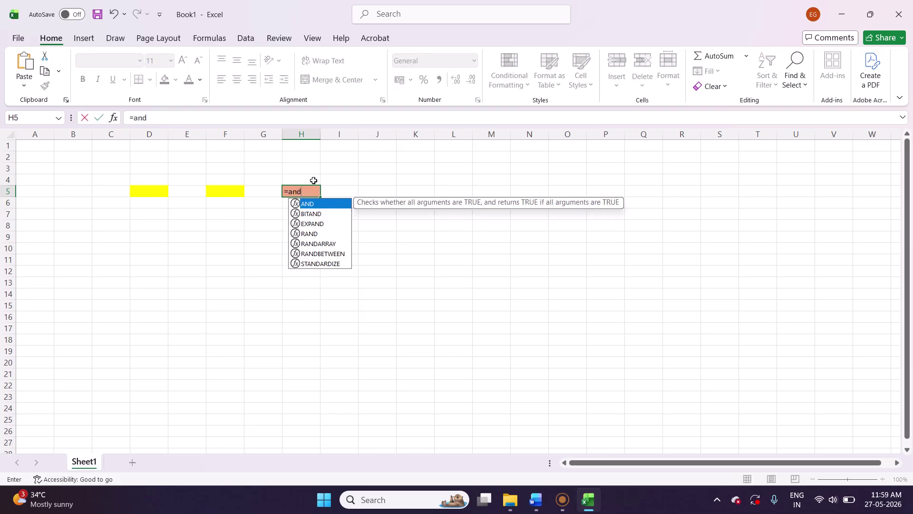
{"action": "type", "text": "("}
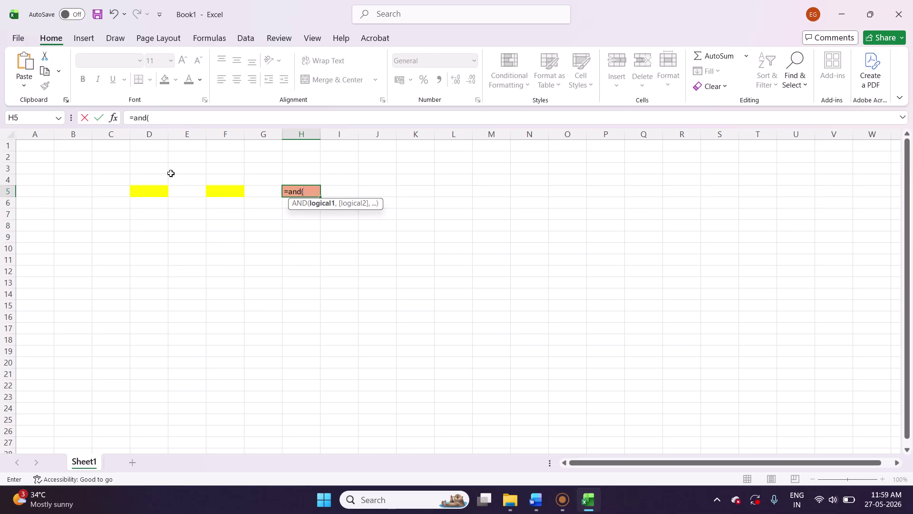
{"action": "left_click", "coordinate": [147, 194]}
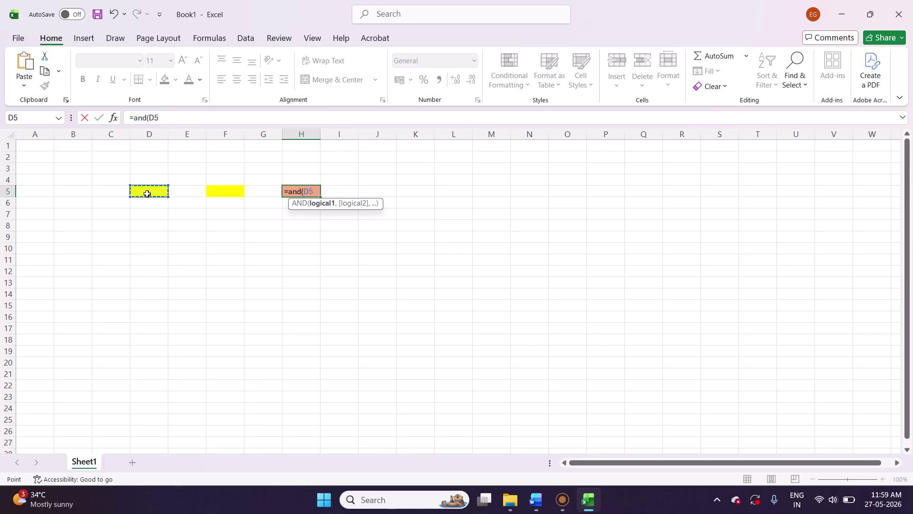
{"action": "type", "text": ","}
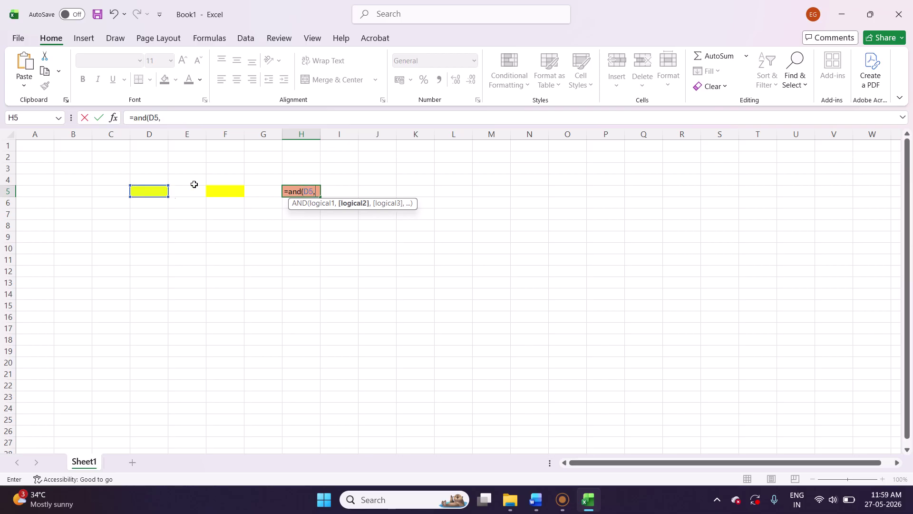
{"action": "left_click", "coordinate": [232, 191]}
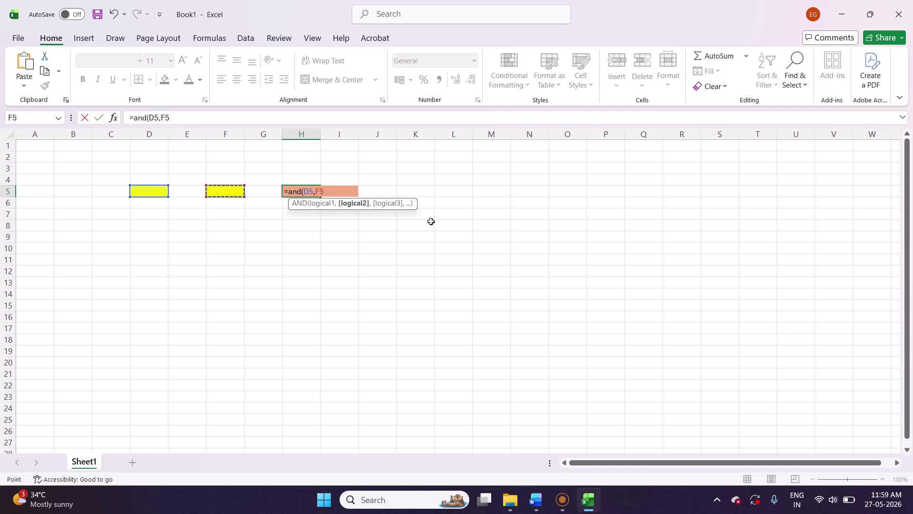
{"action": "type", "text": ")"}
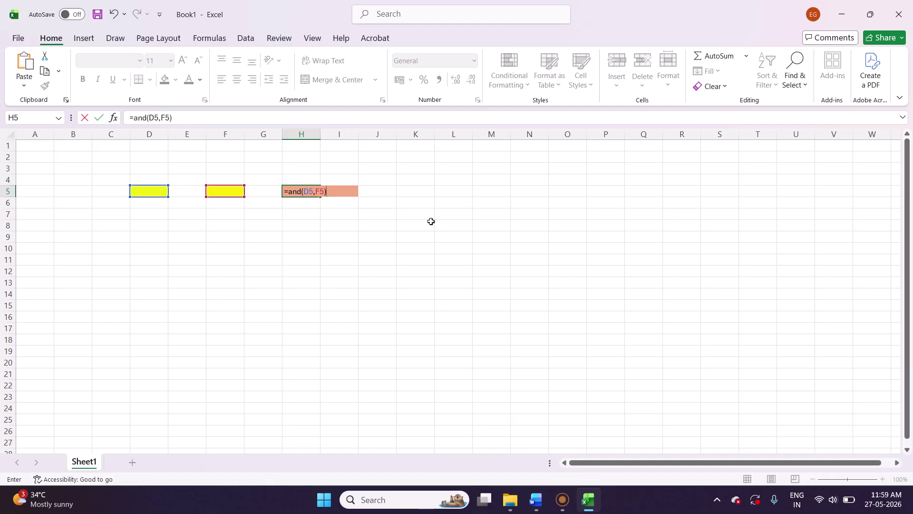
{"action": "key", "text": "Return"}
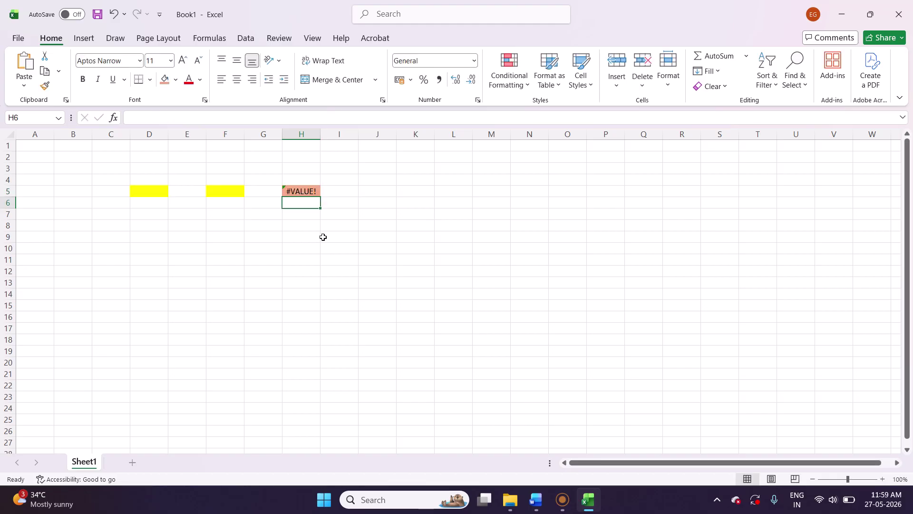
- Enter 0 in both yellow input cells, D5 and F5, leaving E5 empty
{"action": "left_click", "coordinate": [147, 192]}
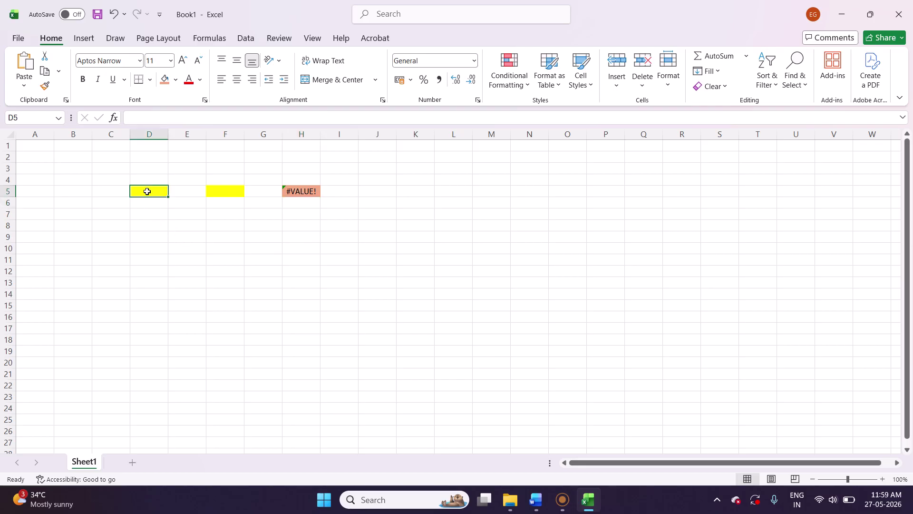
{"action": "type", "text": "0"}
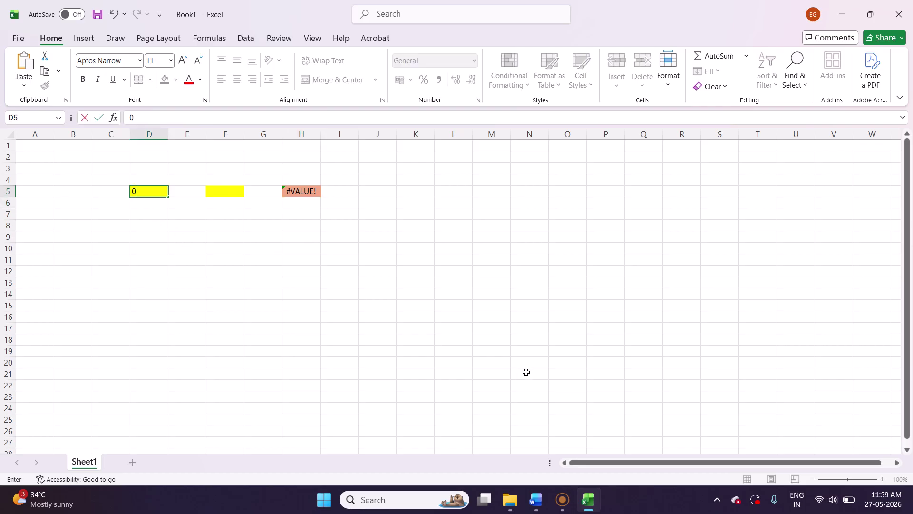
{"action": "key", "text": "Tab"}
{"action": "type", "text": "0"}
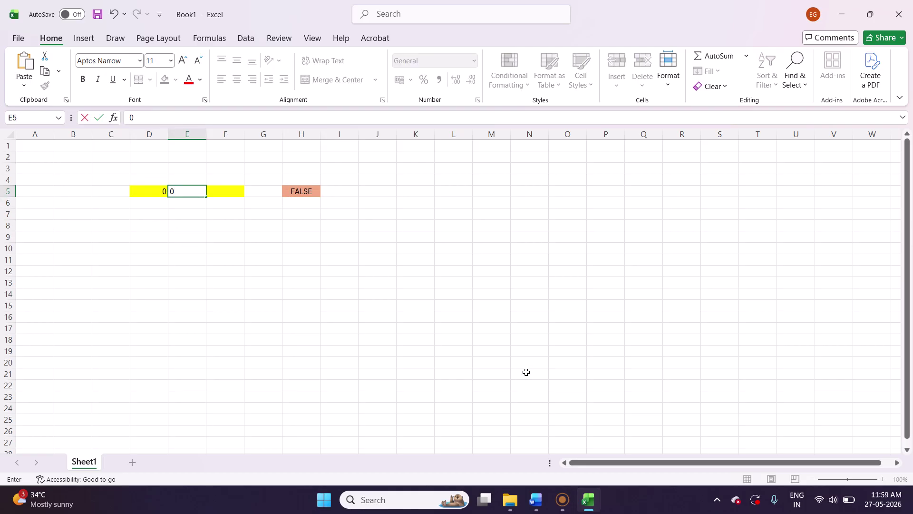
{"action": "key", "text": "BackSpace"}
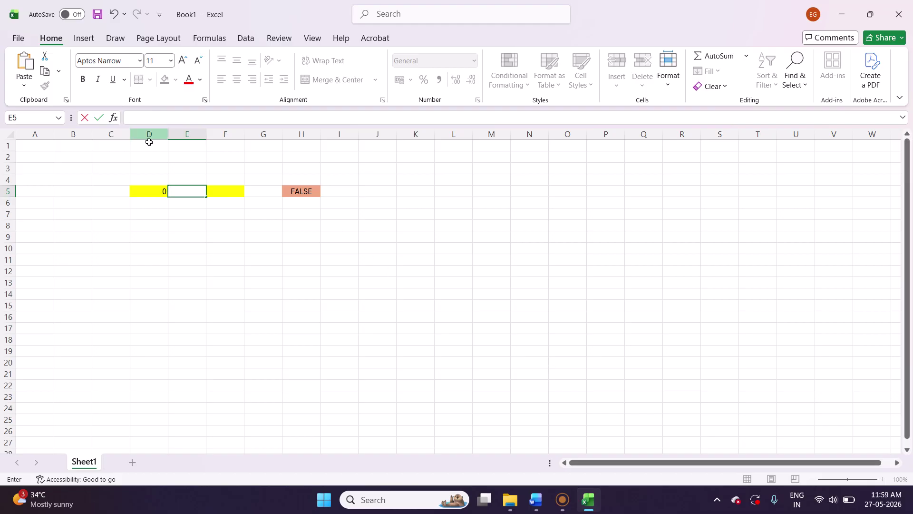
{"action": "left_click", "coordinate": [215, 195]}
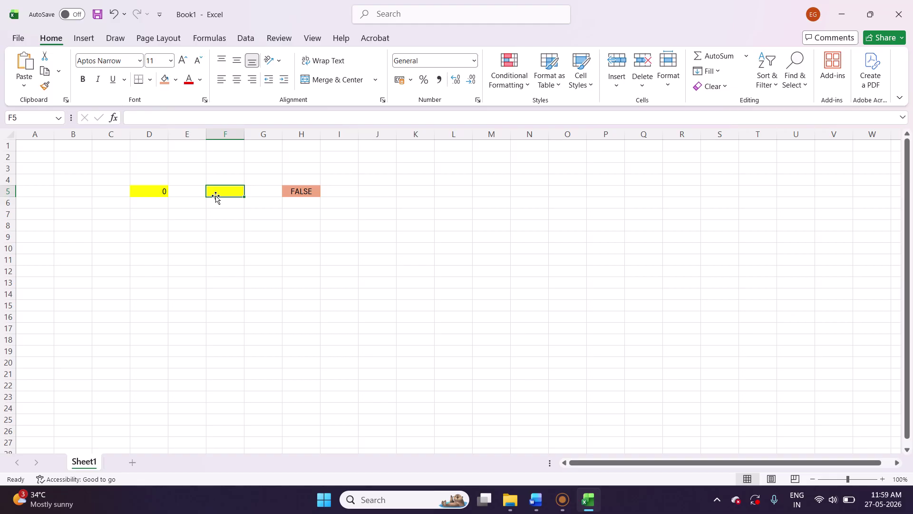
{"action": "type", "text": "0"}
{"action": "left_click", "coordinate": [340, 195]}
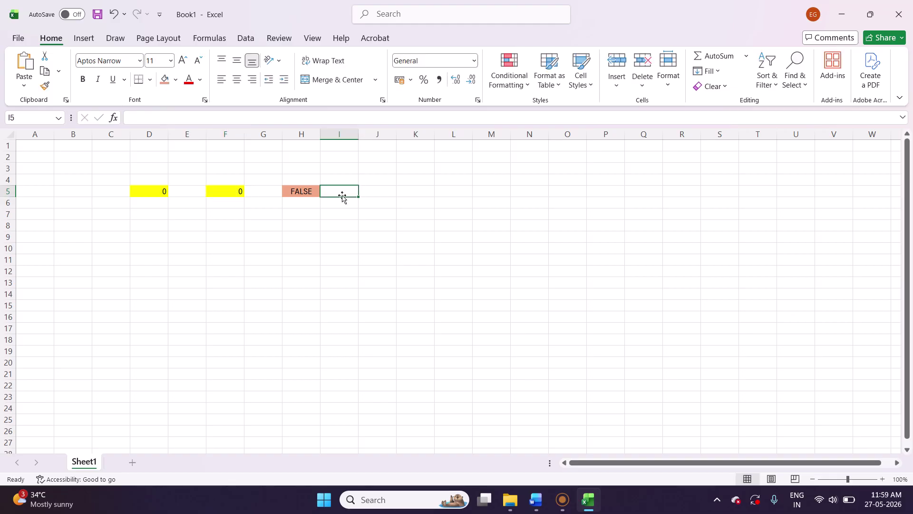
- Set both yellow input cells, D5 and F5, to 1
{"action": "left_click", "coordinate": [160, 192]}
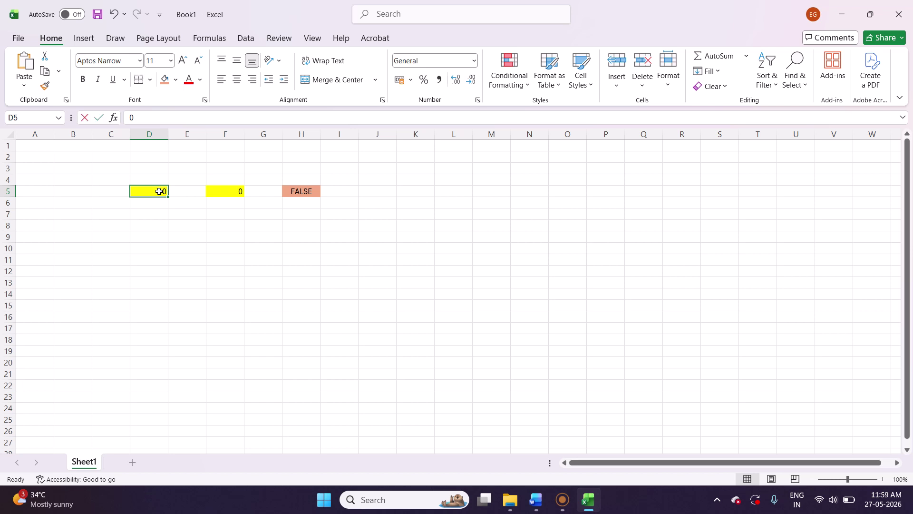
{"action": "type", "text": "1"}
{"action": "left_click", "coordinate": [235, 192]}
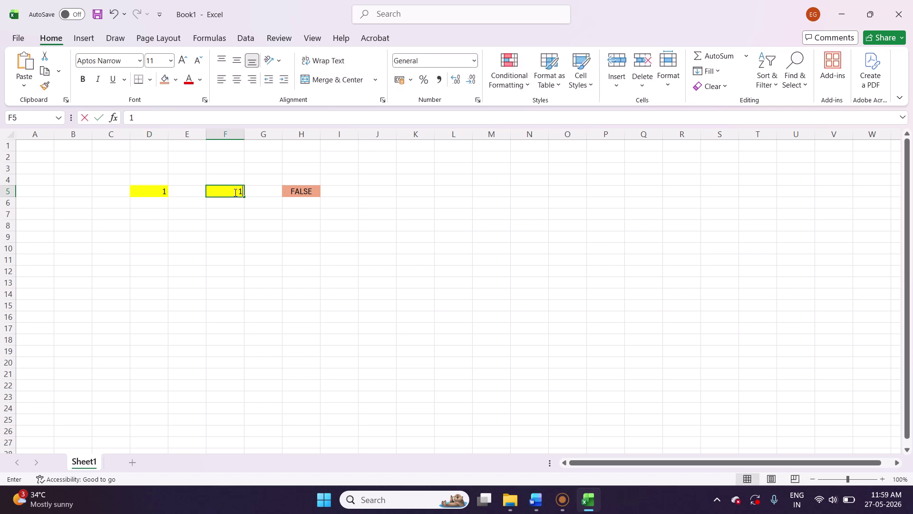
{"action": "left_click", "coordinate": [349, 234]}
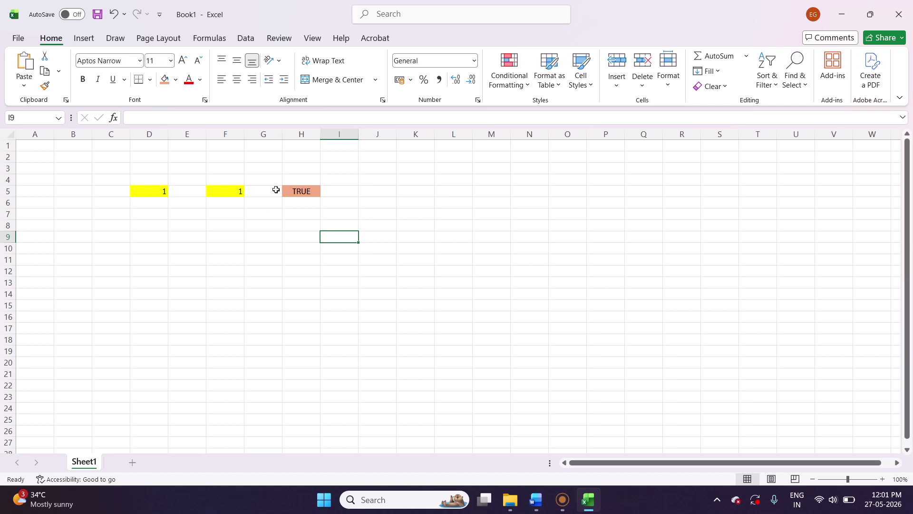
- Change the second input cell, F5, to 0 to test the AND formula with mixed inputs
{"action": "left_click", "coordinate": [238, 191]}
{"action": "type", "text": "0"}
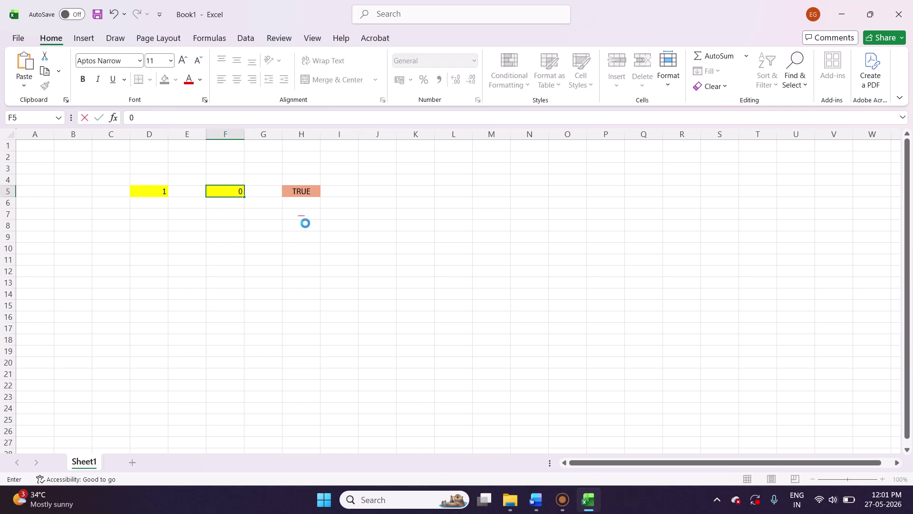
{"action": "left_click", "coordinate": [306, 224]}
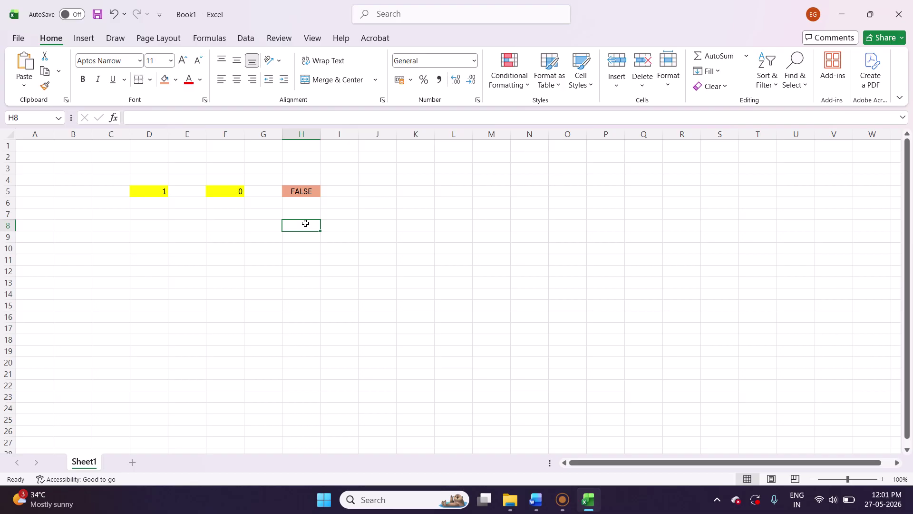
- Replace the formula in H5 with =OR(D5,F5)
{"action": "left_click", "coordinate": [304, 191]}
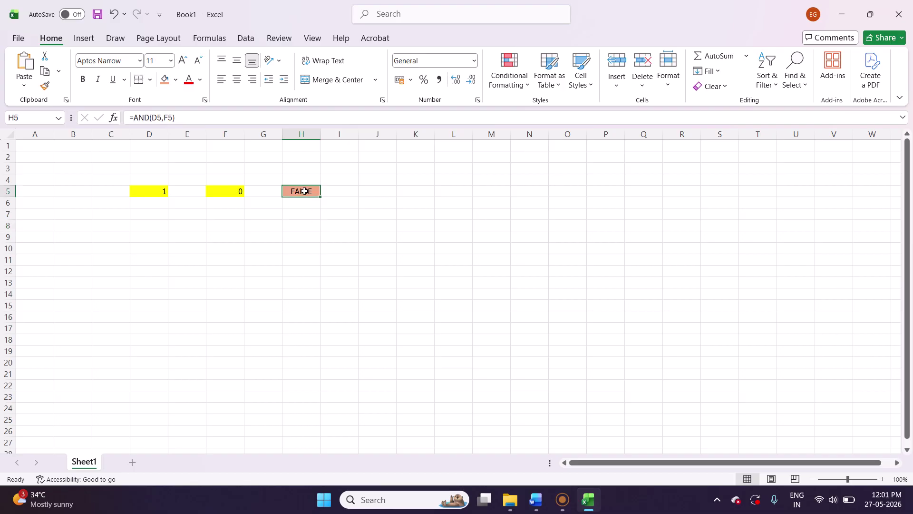
{"action": "double_click", "coordinate": [304, 191]}
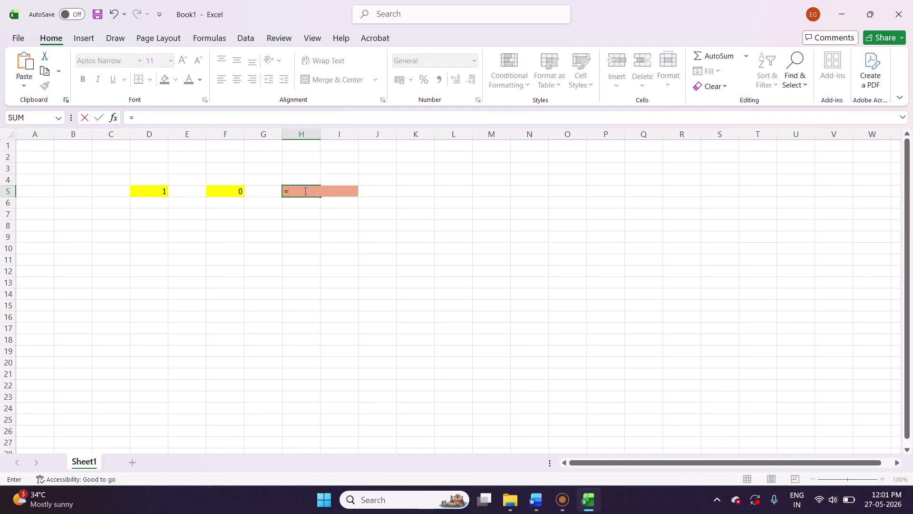
{"action": "type", "text": "o"}
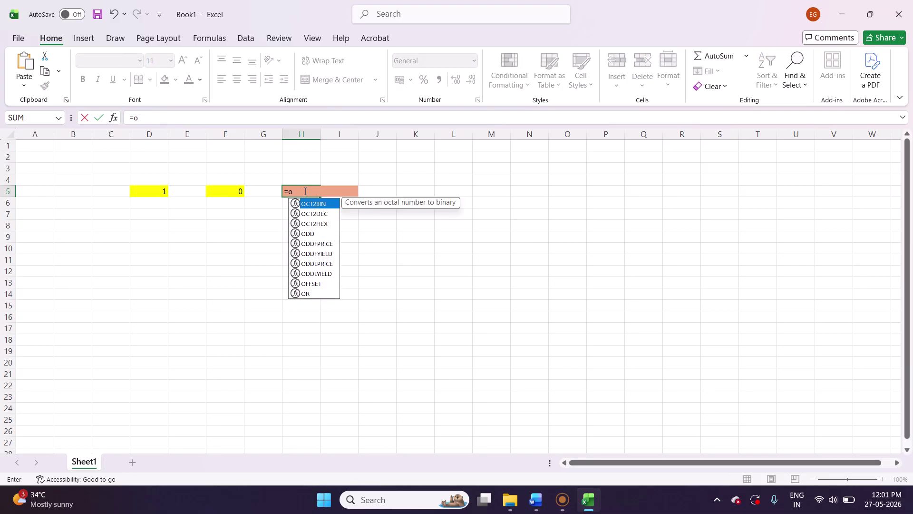
{"action": "type", "text": "r("}
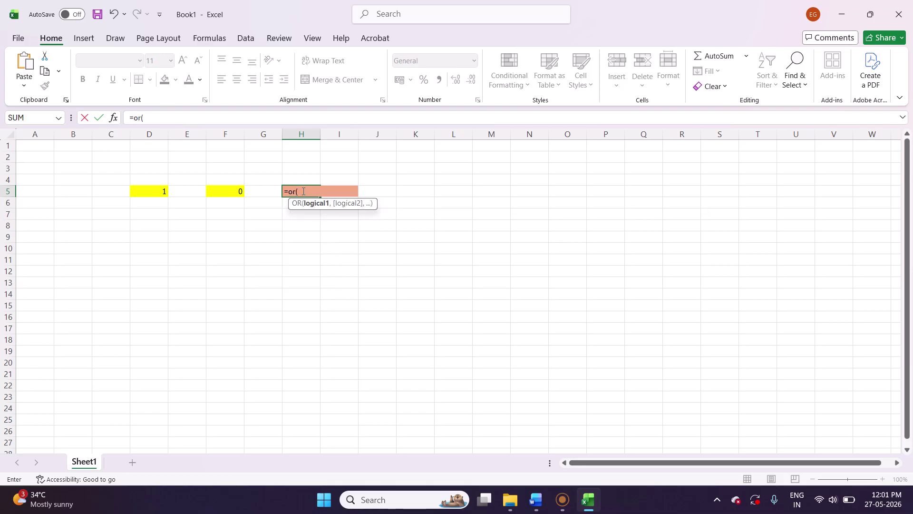
{"action": "left_click", "coordinate": [160, 192]}
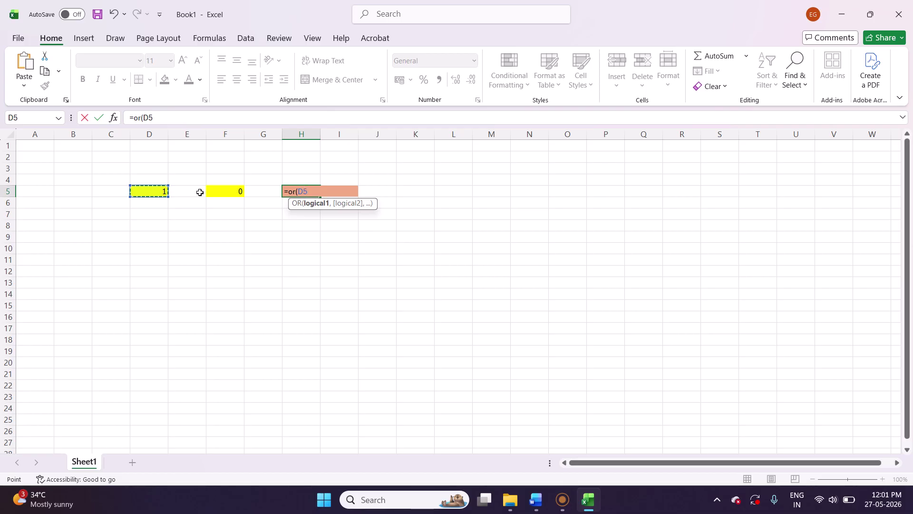
{"action": "type", "text": ","}
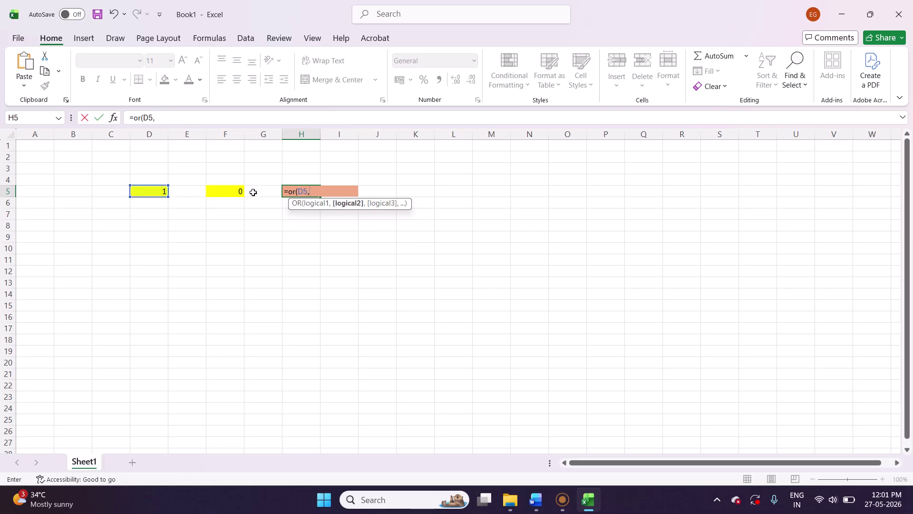
{"action": "left_click", "coordinate": [235, 192]}
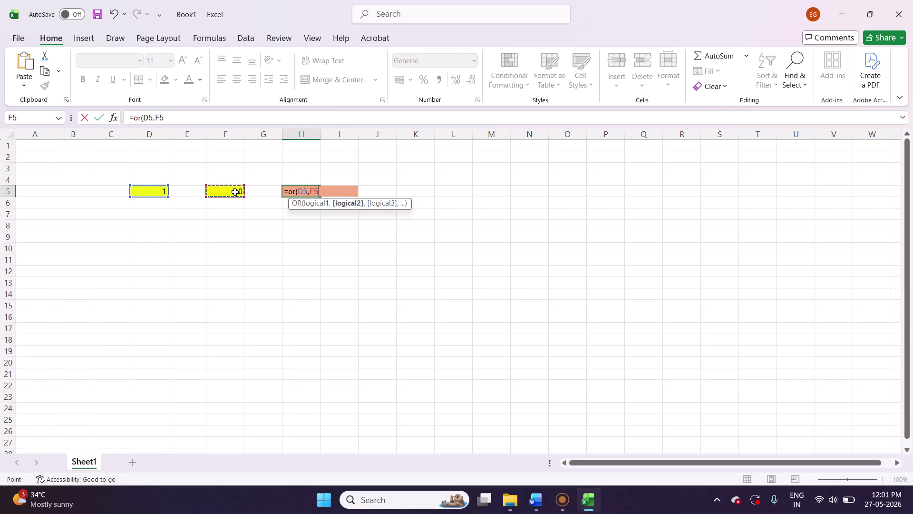
{"action": "type", "text": ")"}
{"action": "key", "text": "Return"}
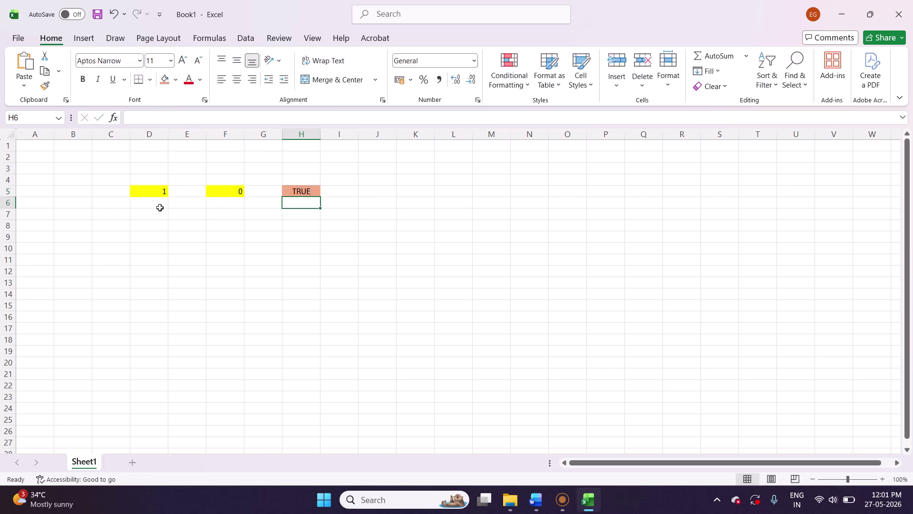
- Change the first input cell, D5, to 0 to test the OR formula
{"action": "left_click", "coordinate": [153, 192]}
{"action": "type", "text": "0"}
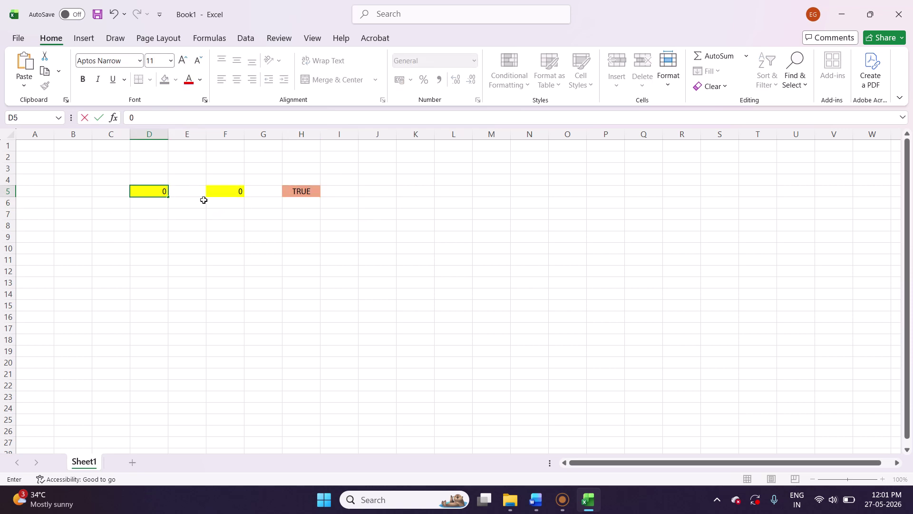
{"action": "left_click", "coordinate": [264, 226]}
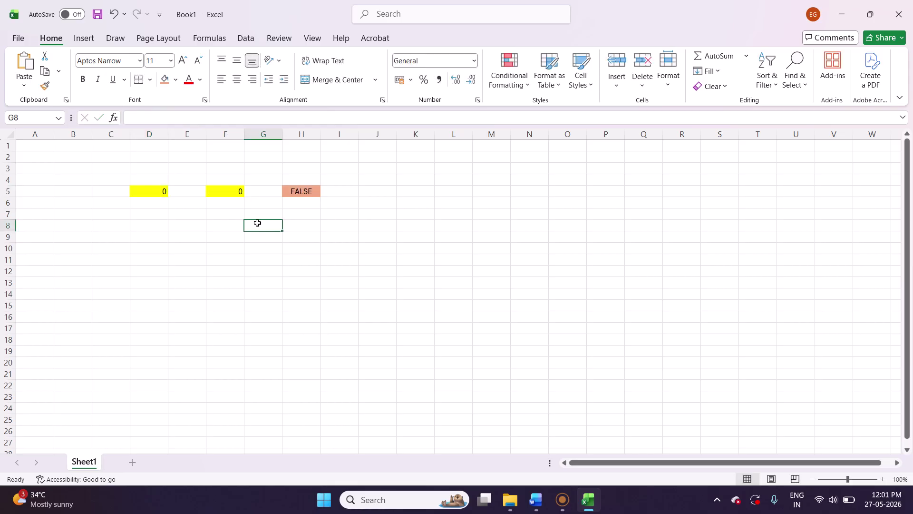
- Set the first input cell, D5, to 1 to test the OR formula with mixed inputs
{"action": "left_click", "coordinate": [156, 192]}
{"action": "type", "text": "1"}
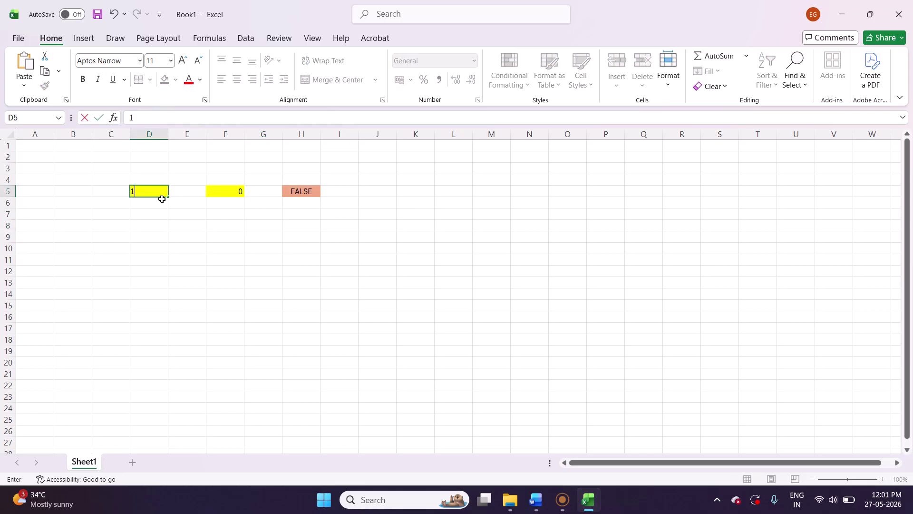
{"action": "left_click", "coordinate": [215, 237]}
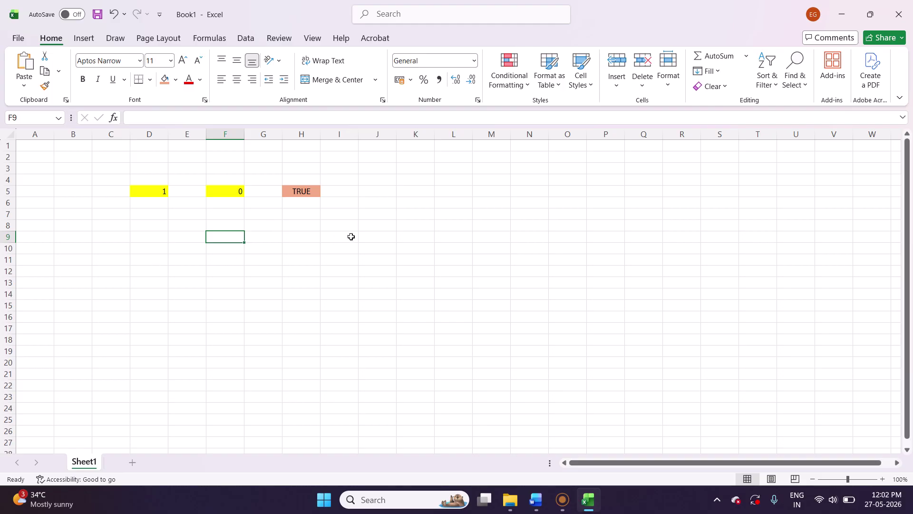
- Fill cell H10 with the same light orange as H5, and cell J10 with light blue
{"action": "left_click", "coordinate": [328, 246]}
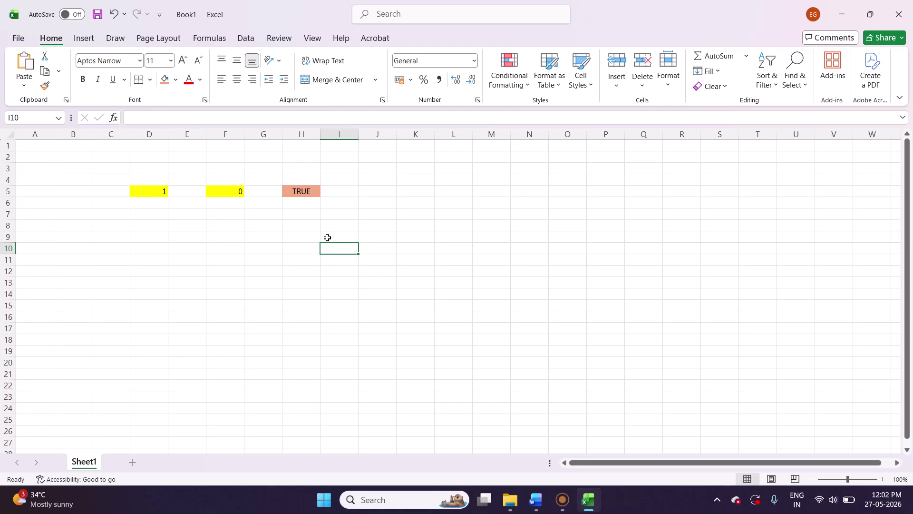
{"action": "left_click", "coordinate": [308, 247]}
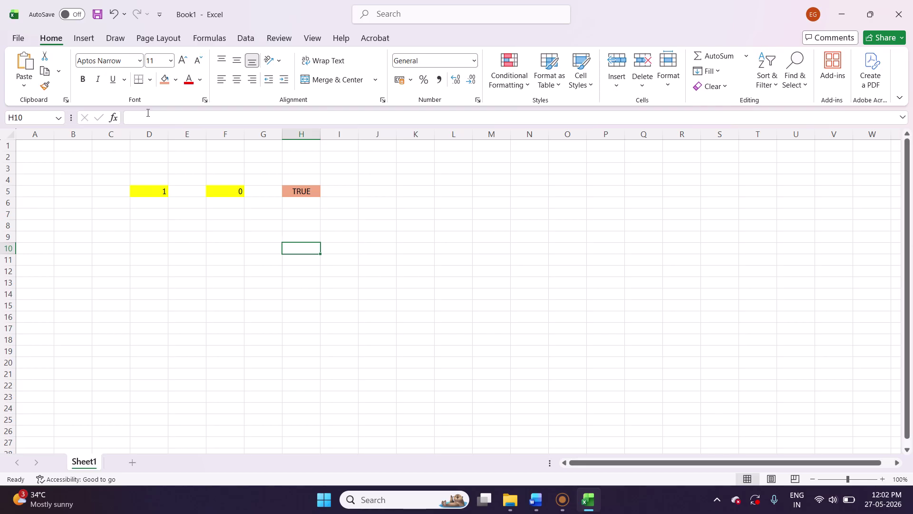
{"action": "left_click", "coordinate": [165, 80]}
{"action": "left_click", "coordinate": [373, 248]}
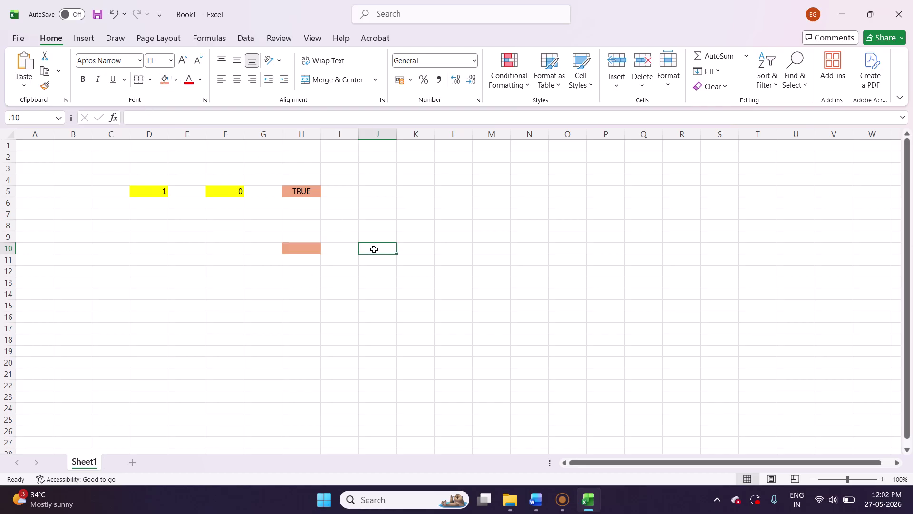
{"action": "left_click", "coordinate": [175, 80]}
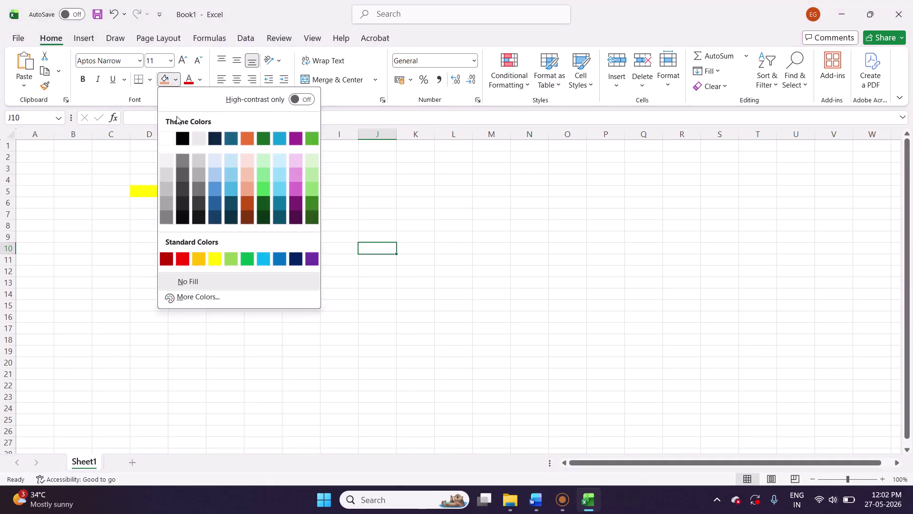
{"action": "left_click", "coordinate": [232, 175]}
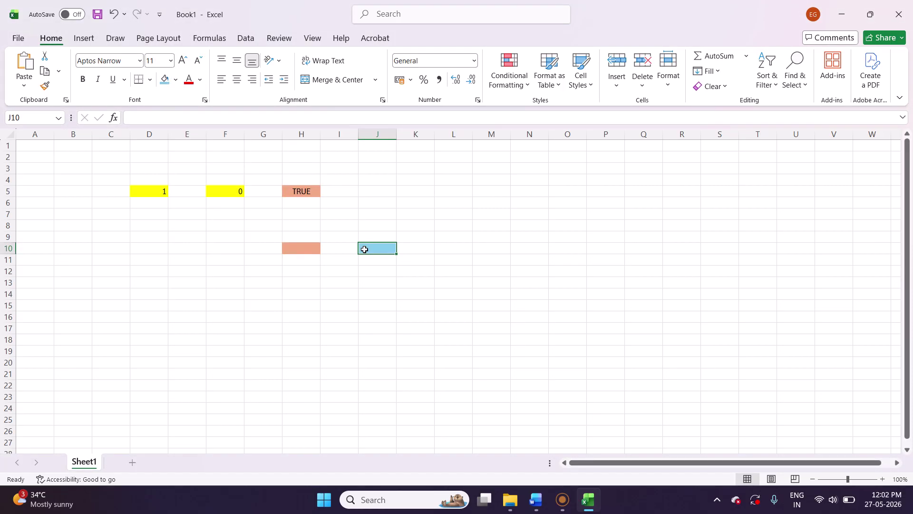
- Enter the formula =NOT(H10) in the light blue cell J10
{"action": "type", "text": "=n"}
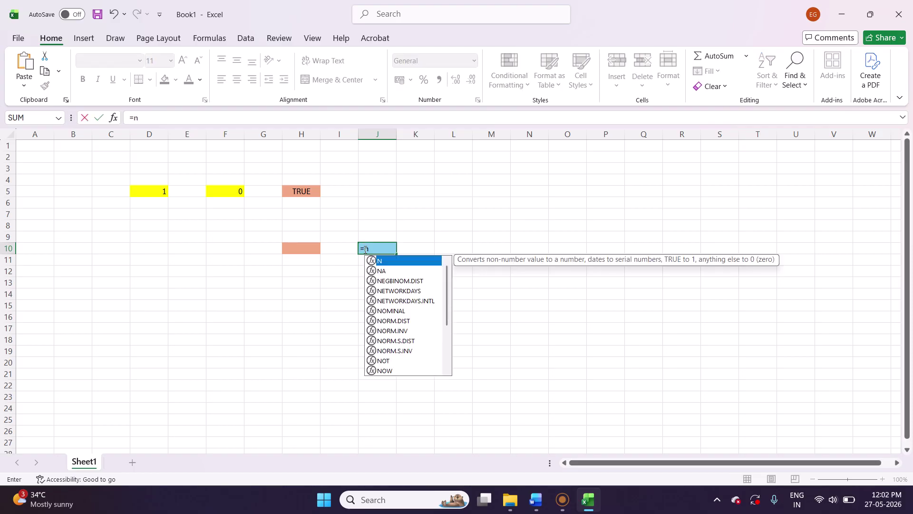
{"action": "type", "text": "ot"}
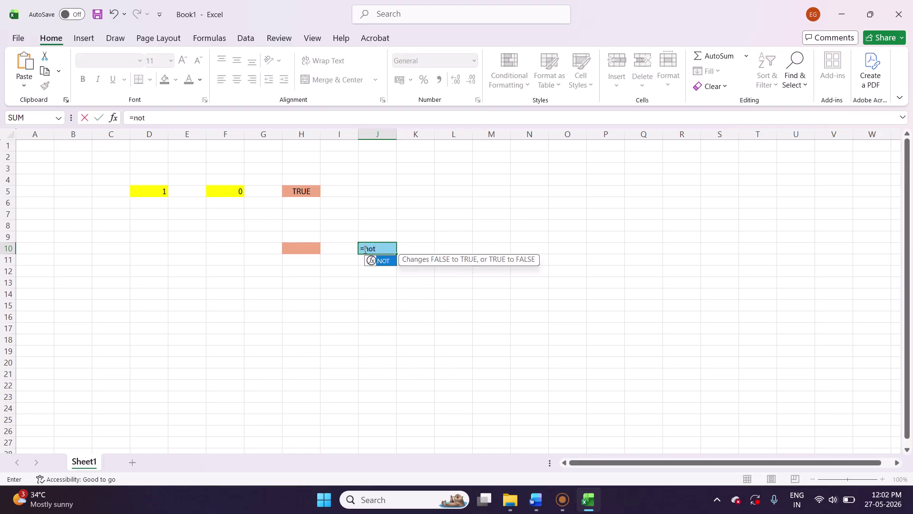
{"action": "type", "text": "("}
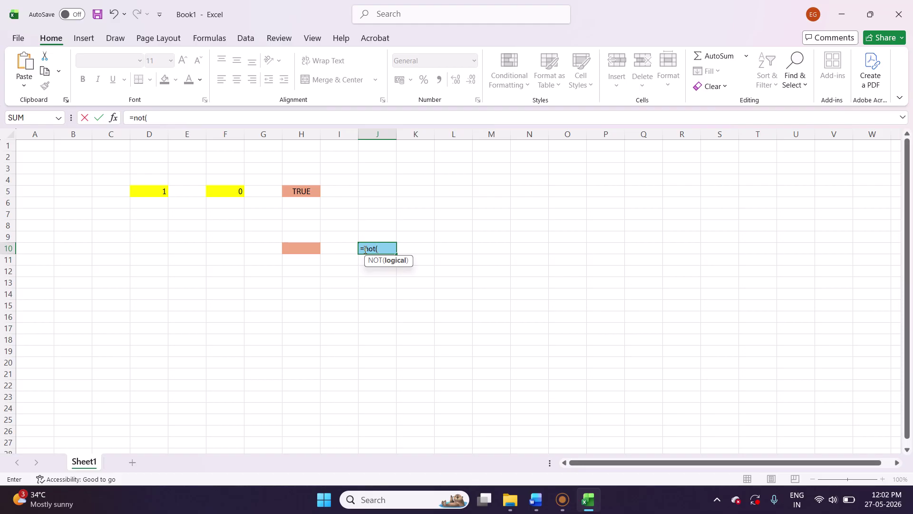
{"action": "left_click", "coordinate": [303, 248]}
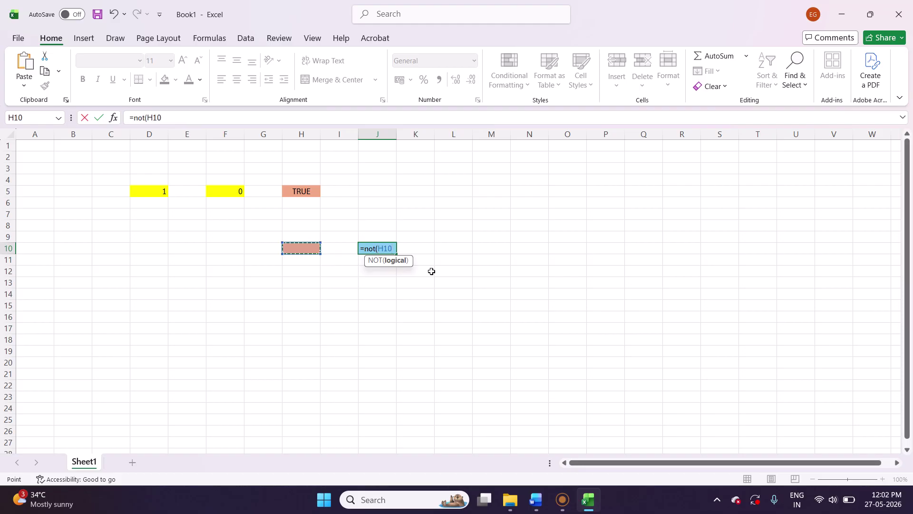
{"action": "type", "text": ")"}
{"action": "key", "text": "Return"}
- Set the input cell H10 to 1 to test the NOT formula, and widen column H slightly
{"action": "left_click", "coordinate": [297, 247]}
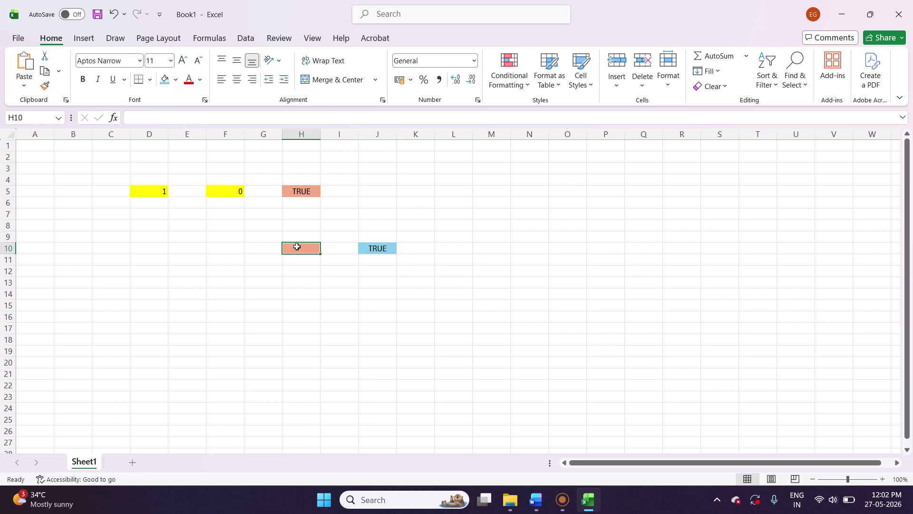
{"action": "type", "text": "1"}
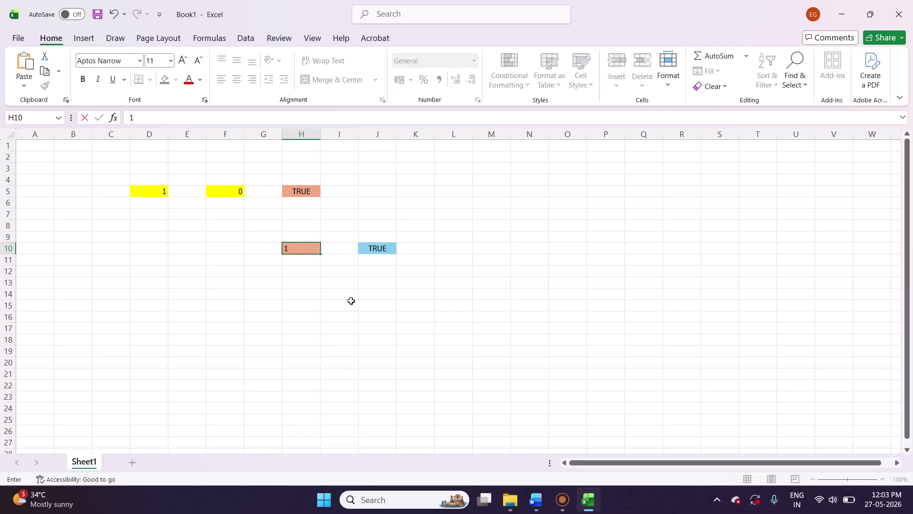
{"action": "left_click", "coordinate": [351, 303]}
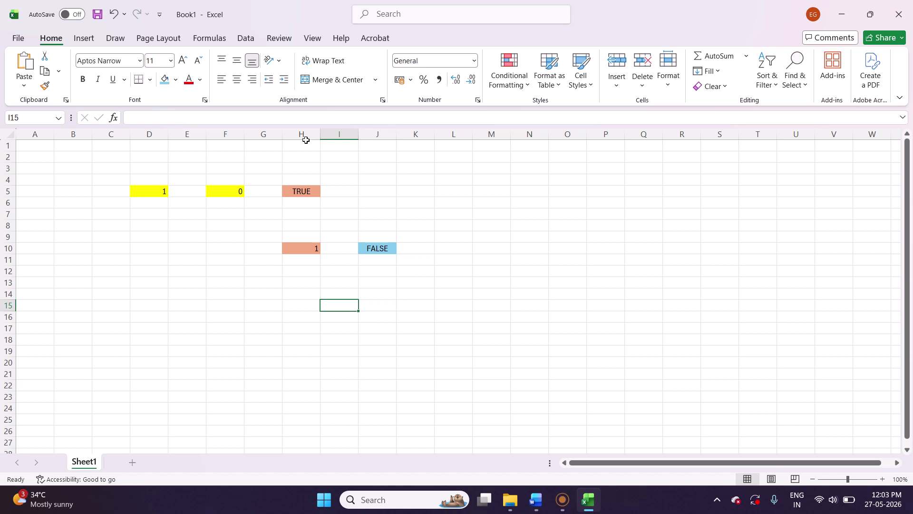
{"action": "left_click_drag", "start_coordinate": [321, 133], "coordinate": [342, 132]}
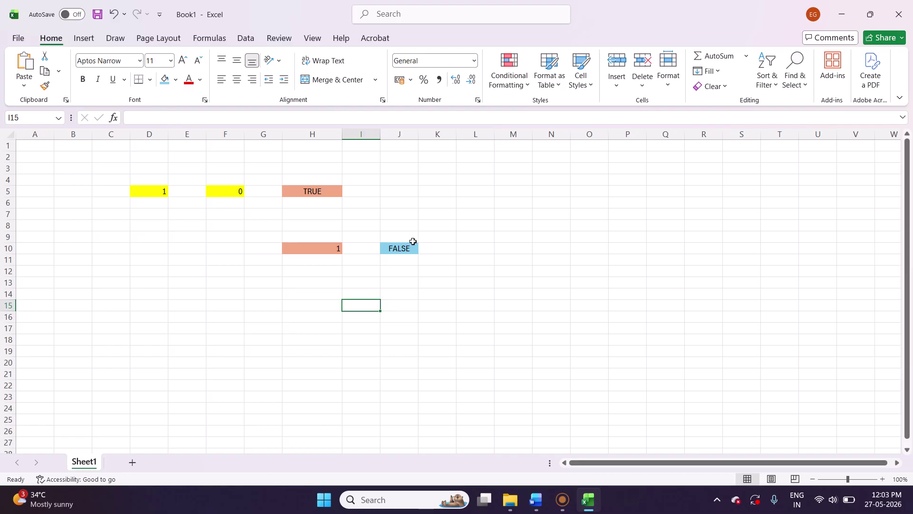
- Enter the formula =CODE("a") in cell I15
{"action": "left_click", "coordinate": [563, 499]}
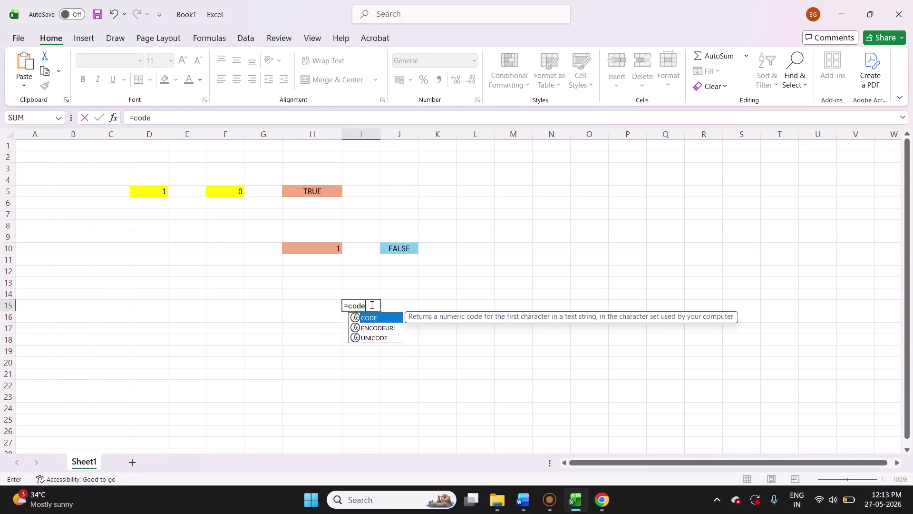
{"action": "type", "text": "(\"a"}
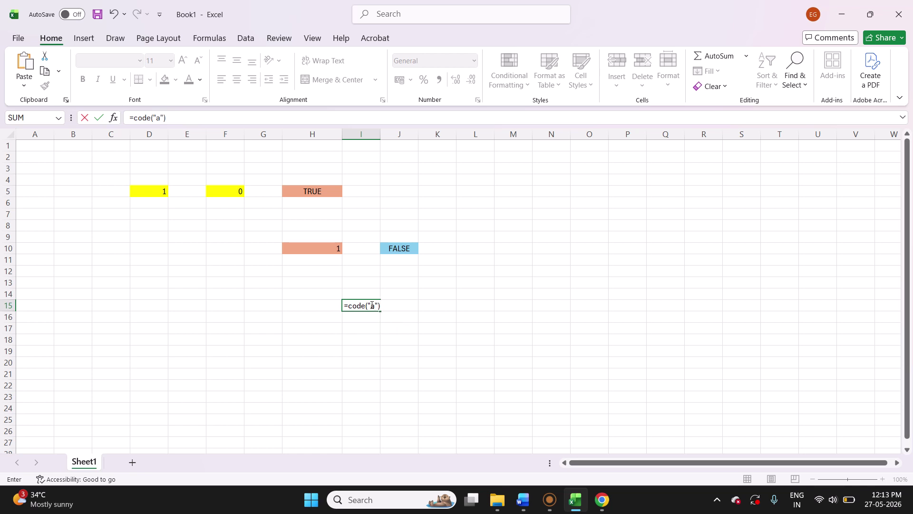
{"action": "key", "text": "Return"}
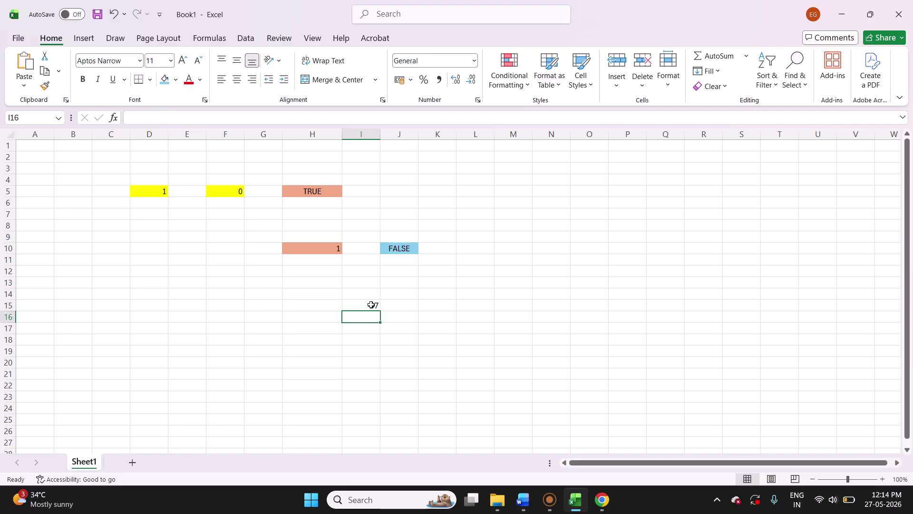
- Edit the formula in I15 to use a capital letter, =CODE("A")
{"action": "double_click", "coordinate": [373, 305]}
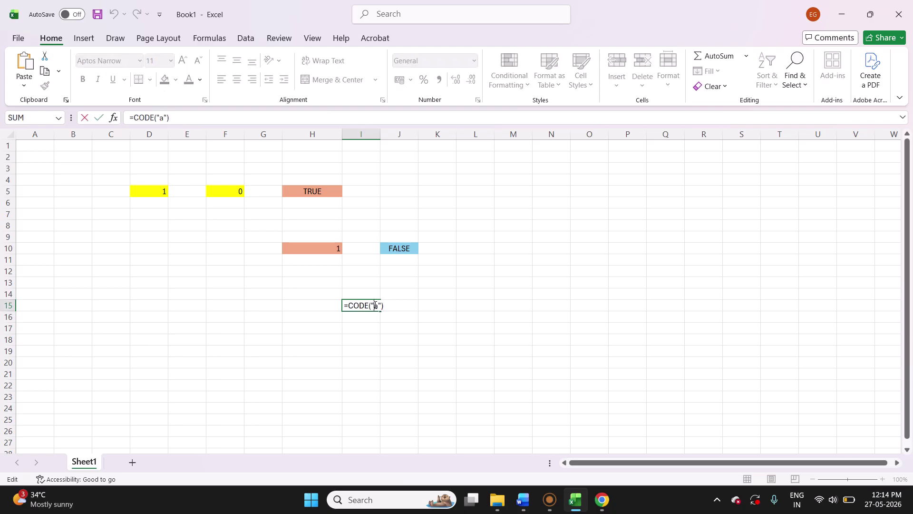
{"action": "left_click", "coordinate": [381, 306]}
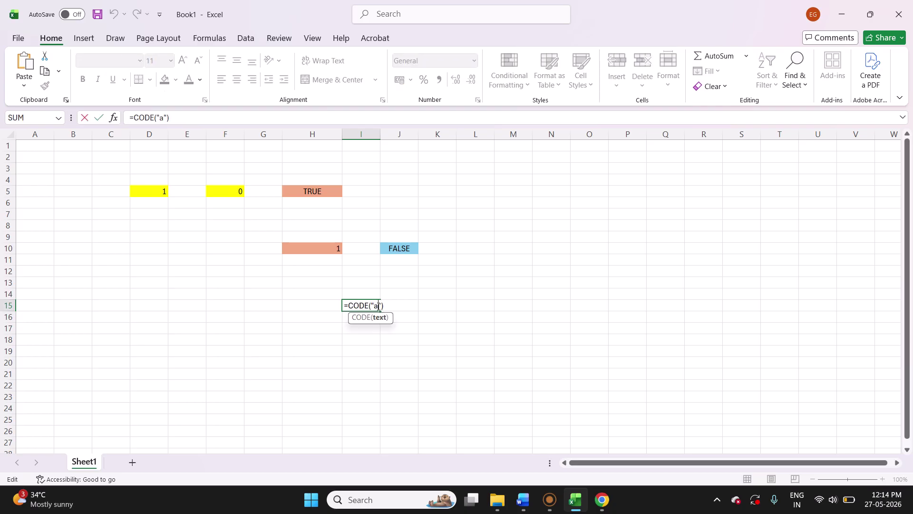
{"action": "key", "text": "BackSpace"}
{"action": "type", "text": "A"}
{"action": "left_click", "coordinate": [386, 308]}
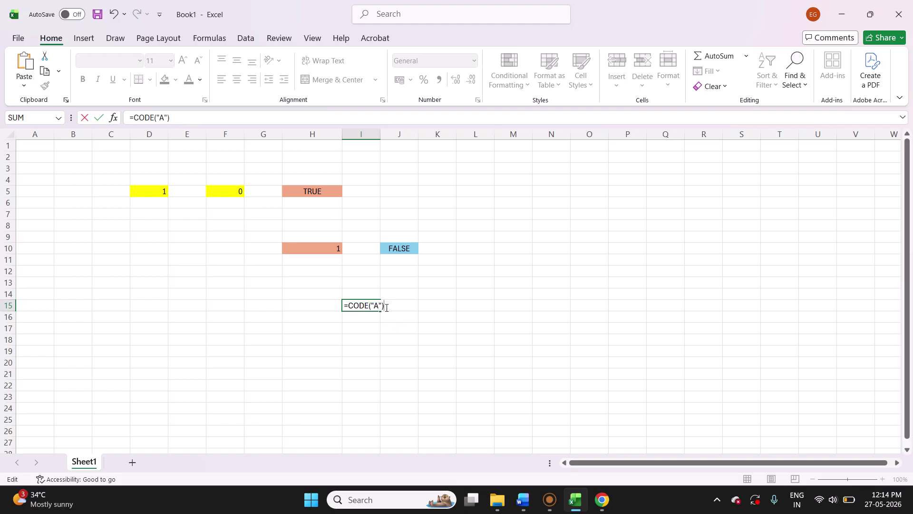
{"action": "key", "text": "Return"}
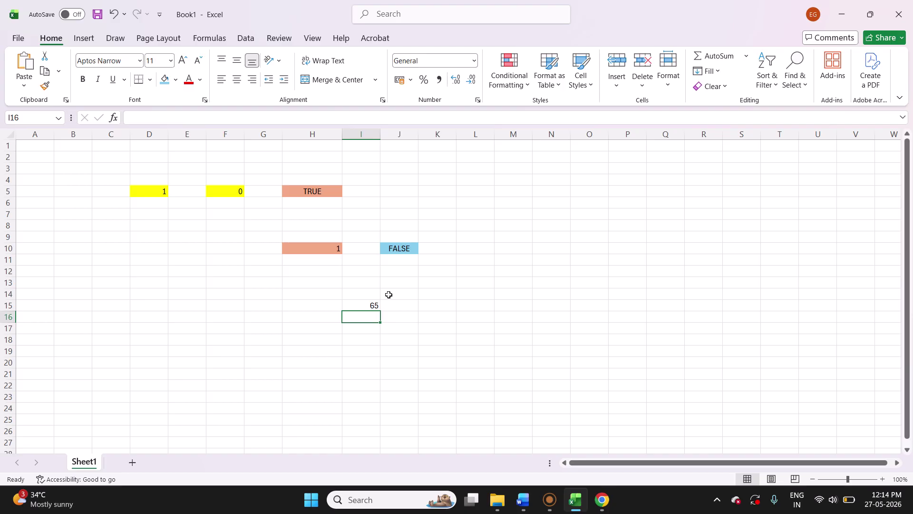
{"action": "left_click", "coordinate": [364, 340]}
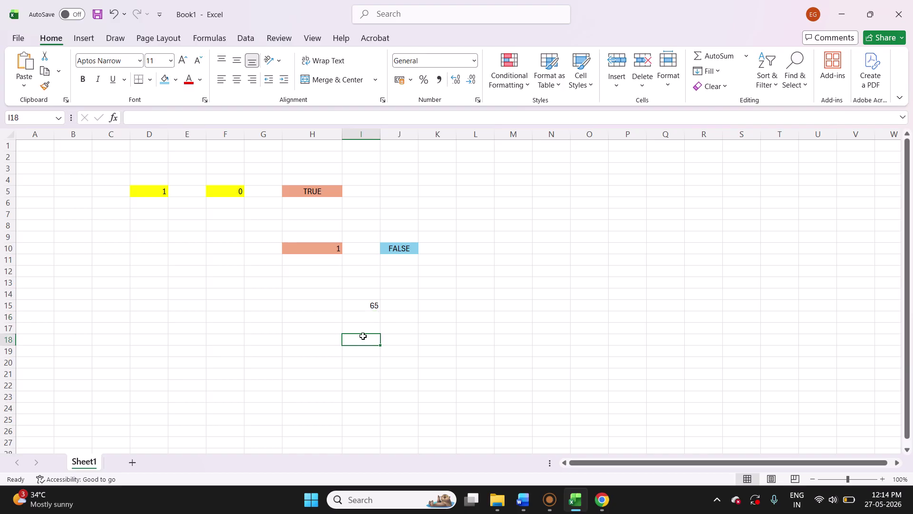
{"action": "left_click", "coordinate": [550, 499]}
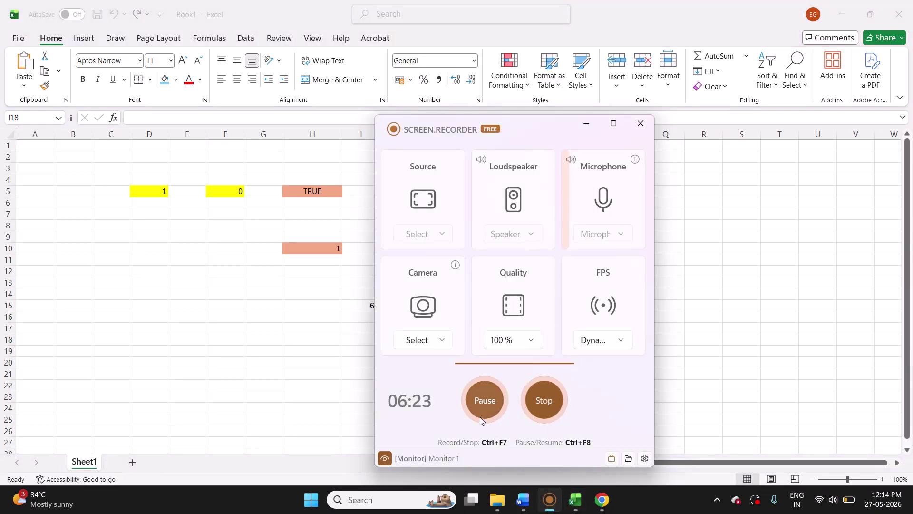
{"action": "left_click", "coordinate": [345, 339]}
- Enter the formula =CHAR(98) in cell J16 to convert the code number to its character
{"action": "left_click", "coordinate": [409, 319]}
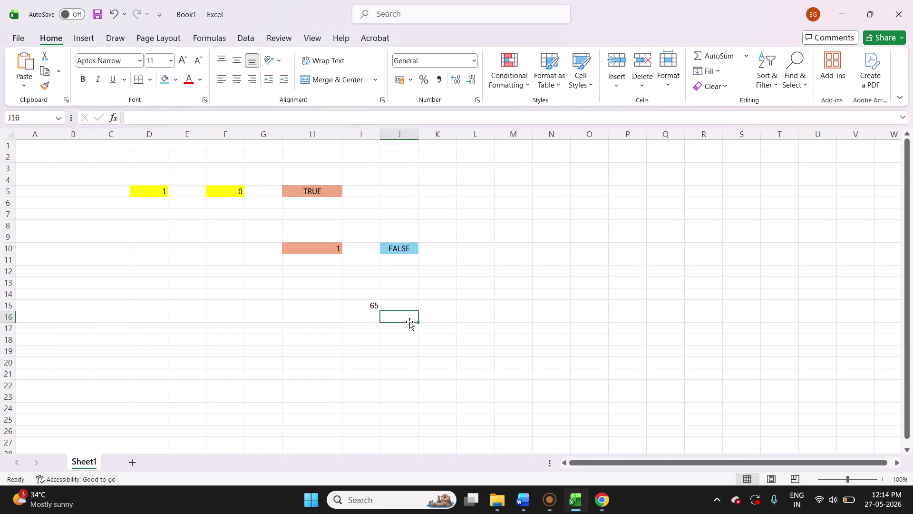
{"action": "type", "text": "=c"}
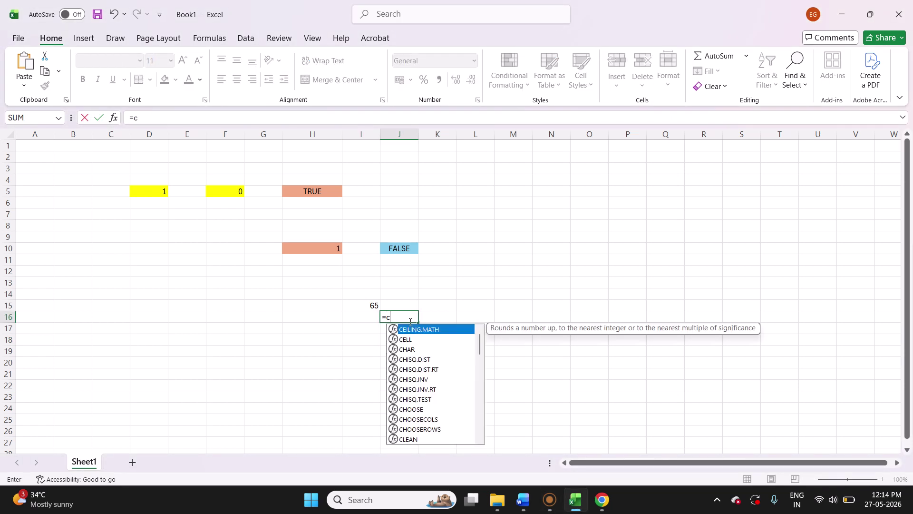
{"action": "type", "text": "har"}
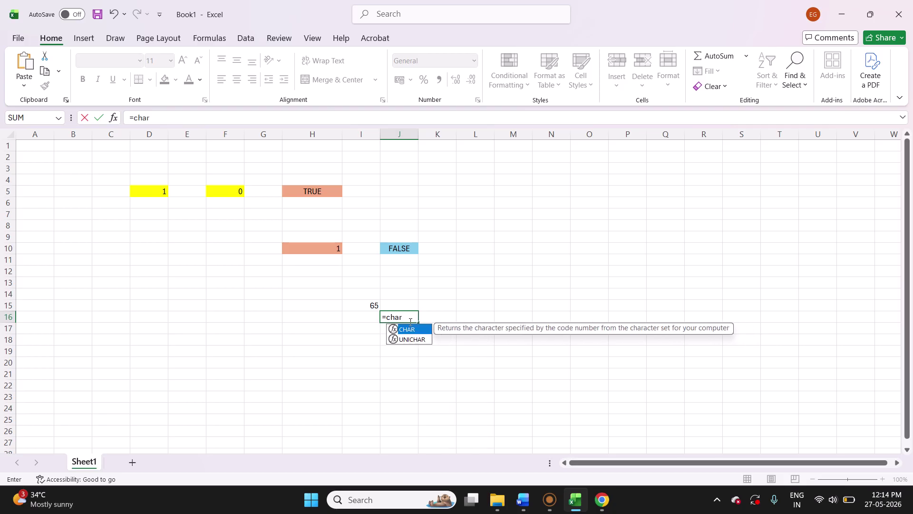
{"action": "type", "text": "("}
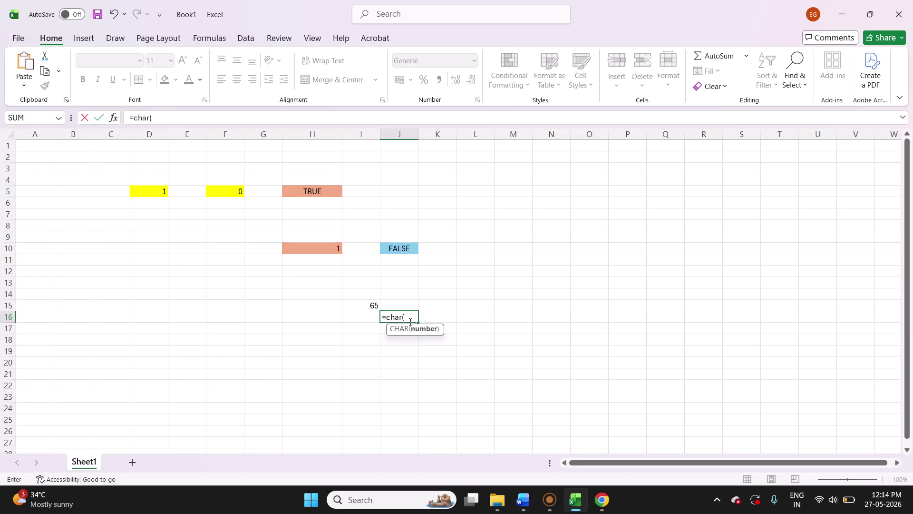
{"action": "type", "text": "98)"}
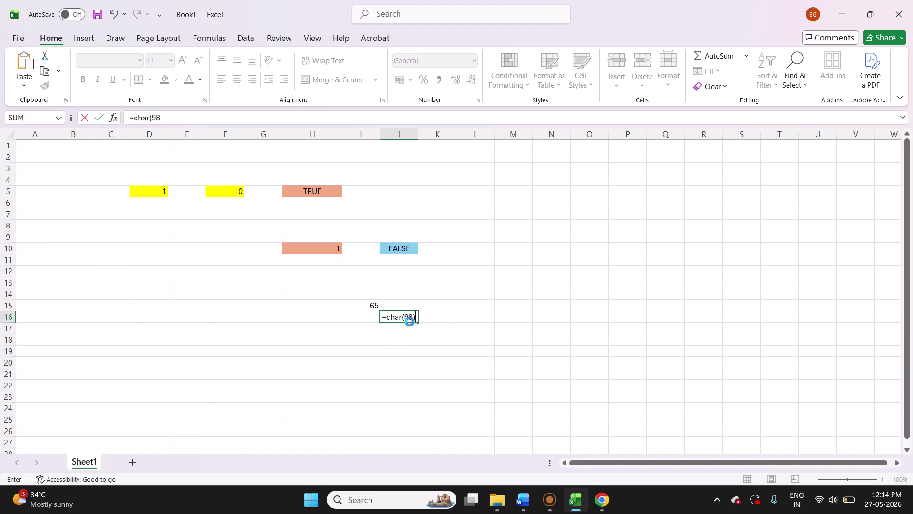
{"action": "key", "text": "Return"}
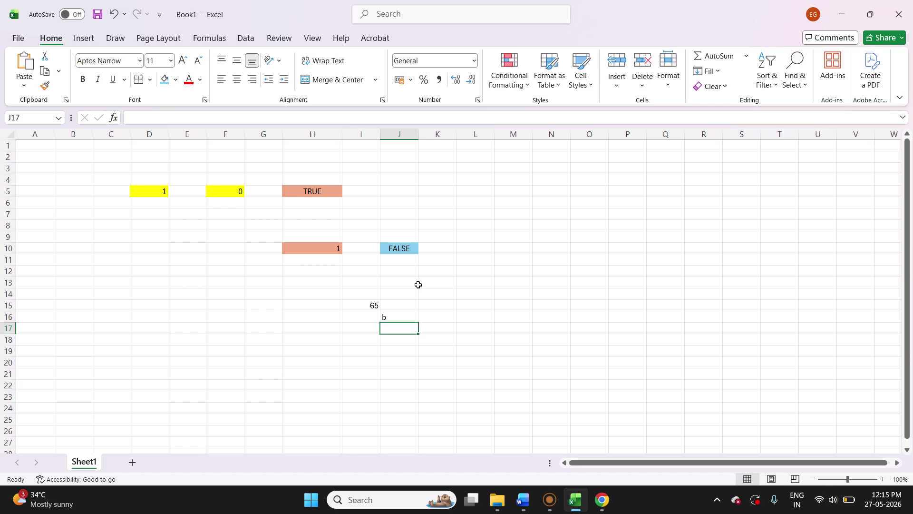
{"action": "left_click", "coordinate": [550, 500]}
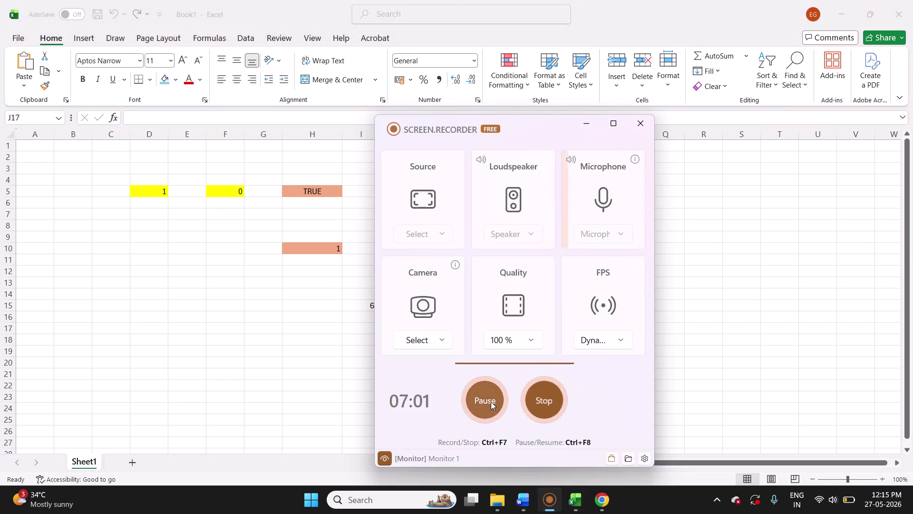
{"action": "left_click", "coordinate": [314, 352]}
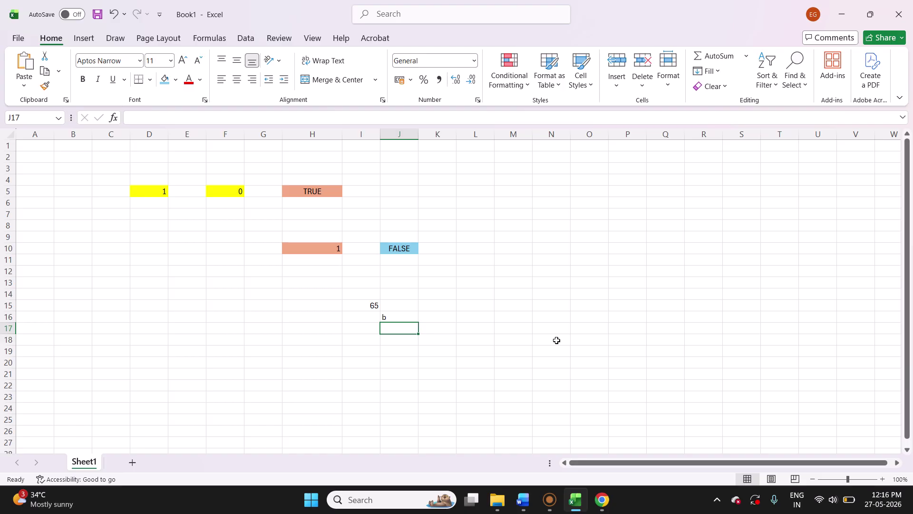
- Enter an UPPER formula in cell J17 with the sample name in lowercase letters as its quoted text
{"action": "type", "text": "="}
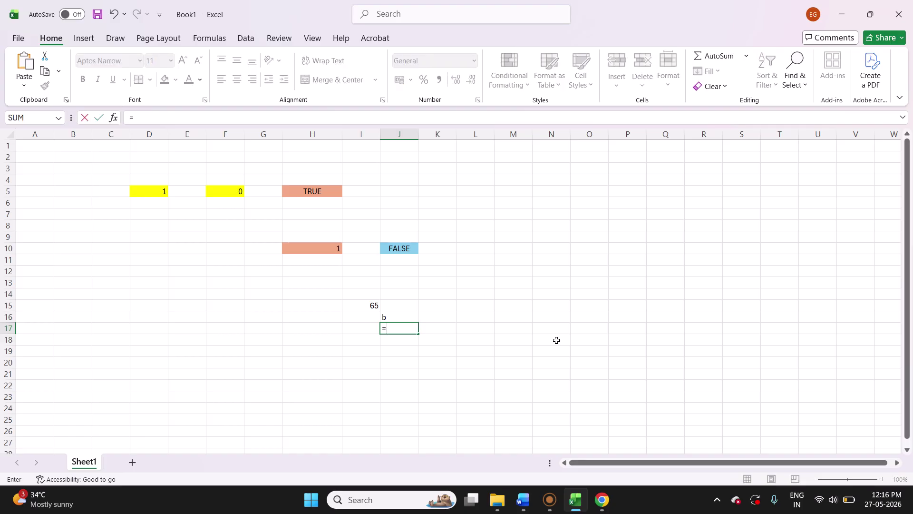
{"action": "type", "text": "uppe"}
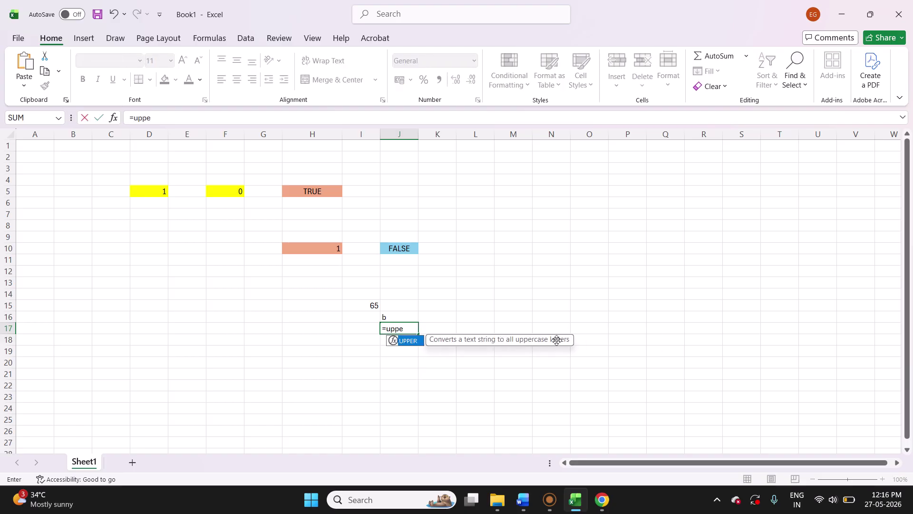
{"action": "type", "text": "r("}
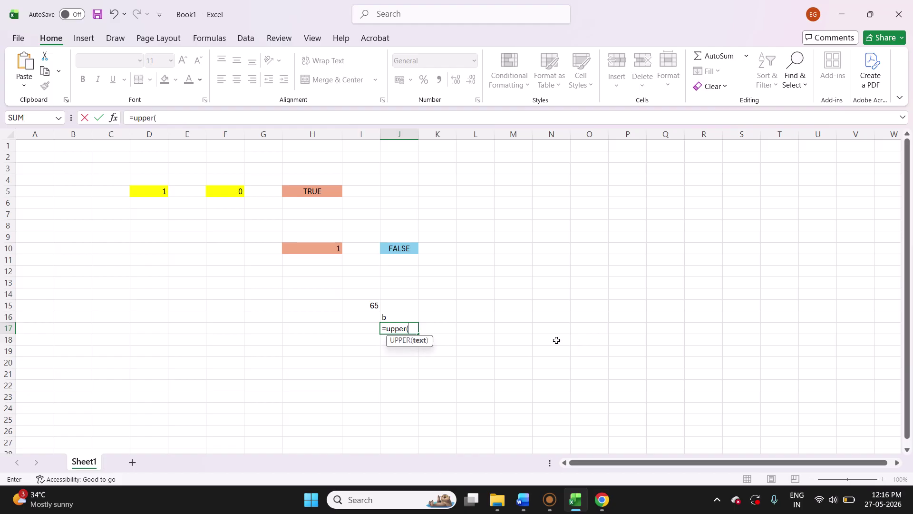
{"action": "type", "text": "\"elango\")"}
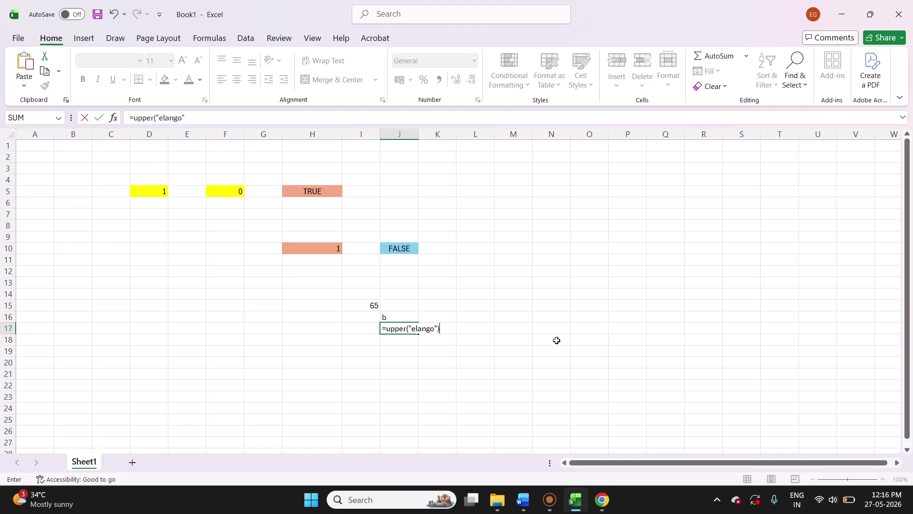
{"action": "key", "text": "Return"}
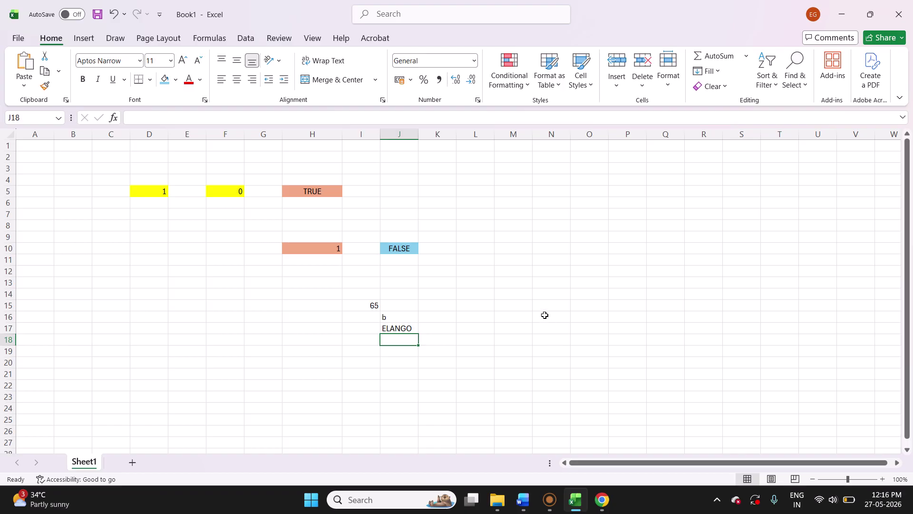
- Enter a LOWER formula in cell L10 with the sample name in capital letters as its quoted text
{"action": "left_click", "coordinate": [491, 247]}
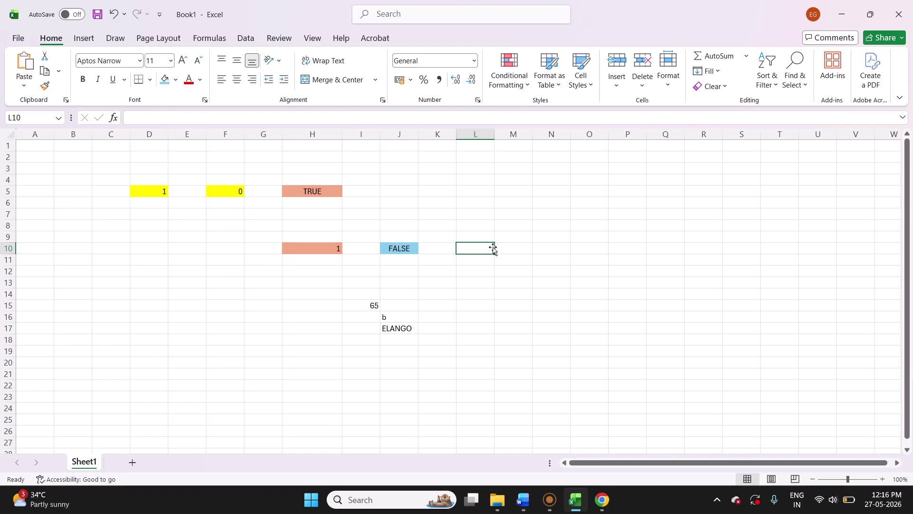
{"action": "type", "text": "=lower"}
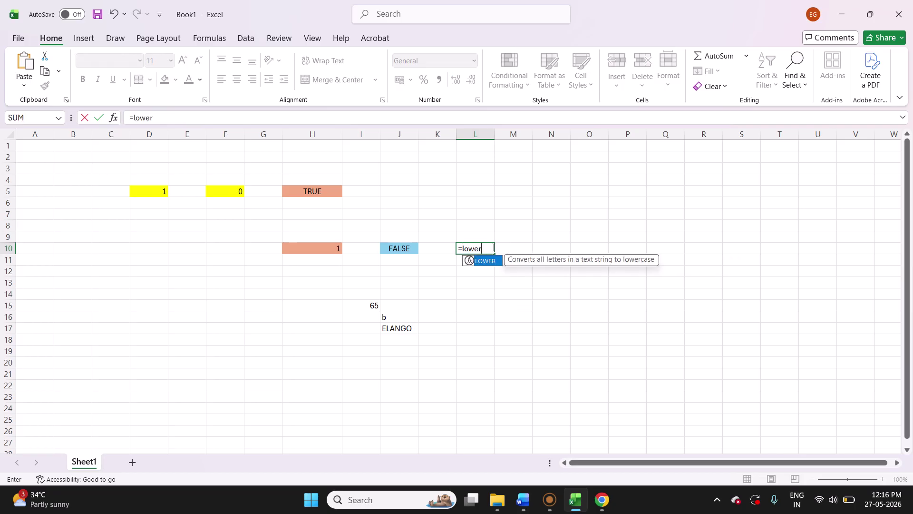
{"action": "type", "text": "(\""}
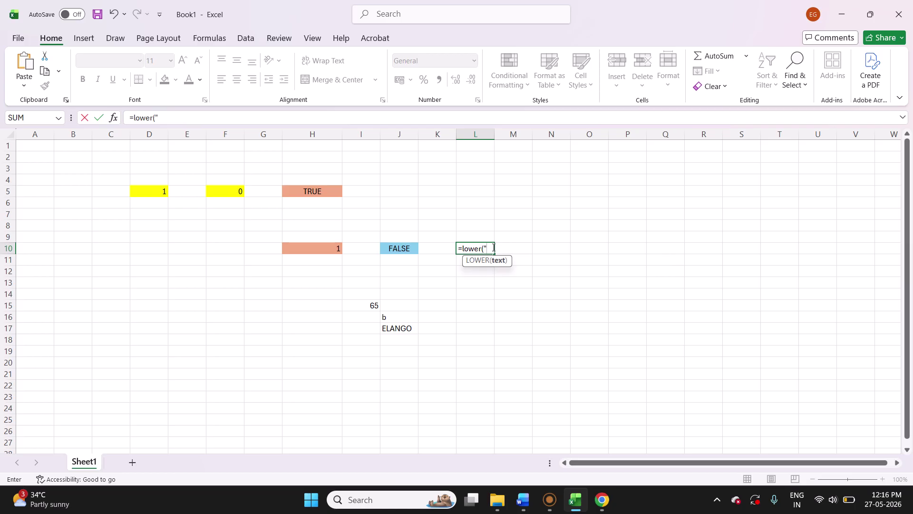
{"action": "type", "text": "ELANGO)"}
{"action": "key", "text": "BackSpace"}
{"action": "type", "text": ")"}
{"action": "key", "text": "Return"}
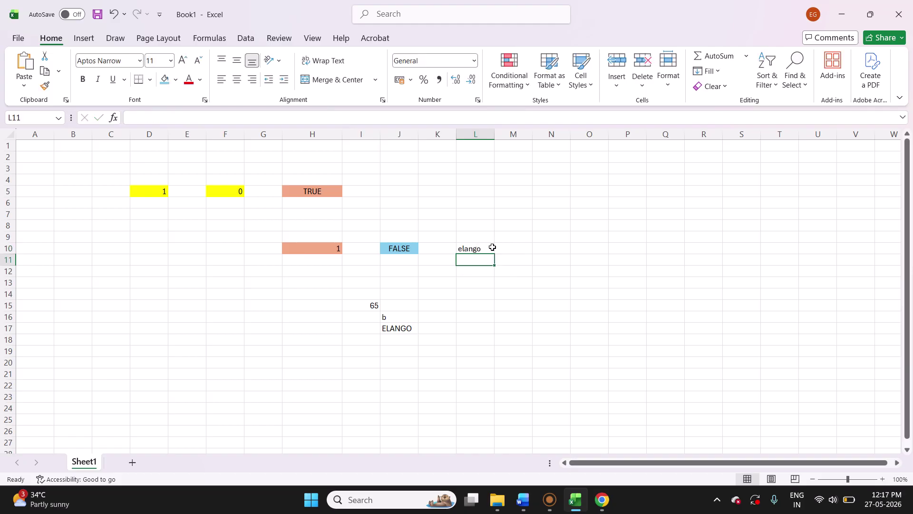
{"action": "left_click", "coordinate": [548, 498]}
{"action": "left_click", "coordinate": [475, 404]}
{"action": "left_click", "coordinate": [475, 404]}
- Enter the formula =ROUND(17.23654,2) in cell O10 to round the number to two decimals
{"action": "left_click", "coordinate": [574, 245]}
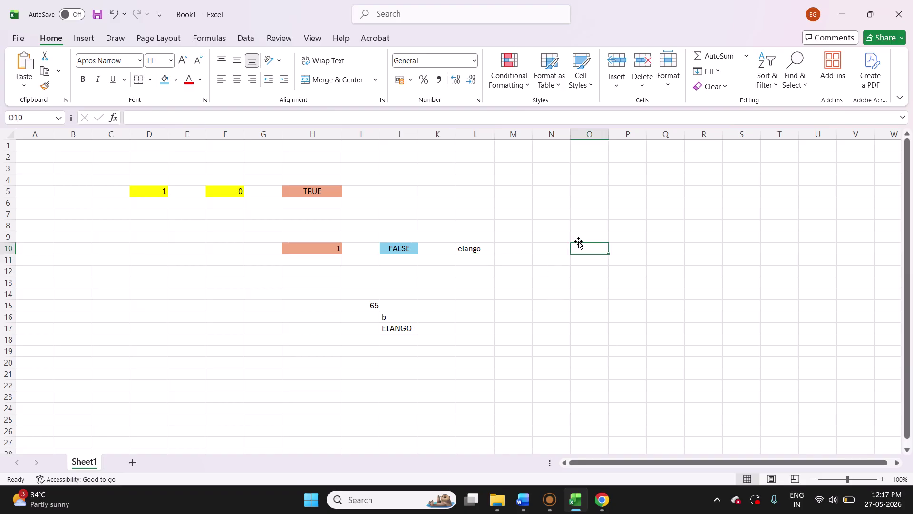
{"action": "type", "text": "=R"}
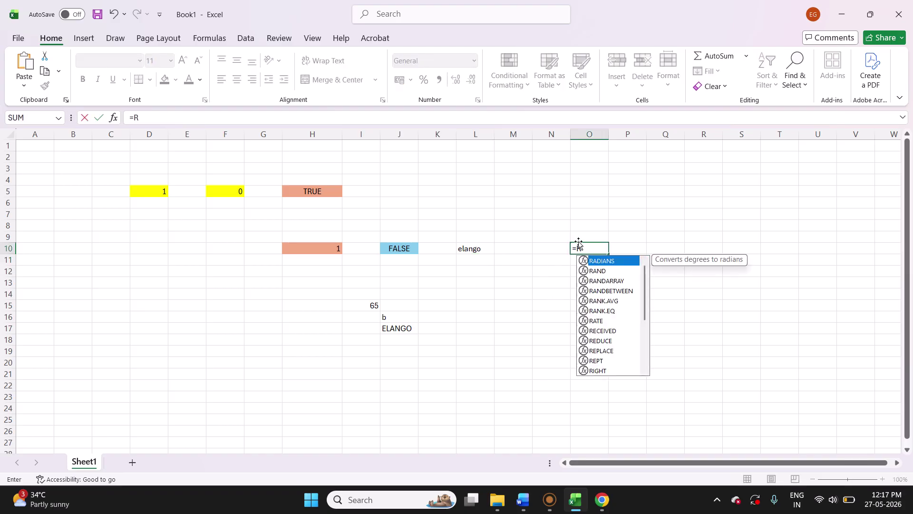
{"action": "type", "text": "OUND"}
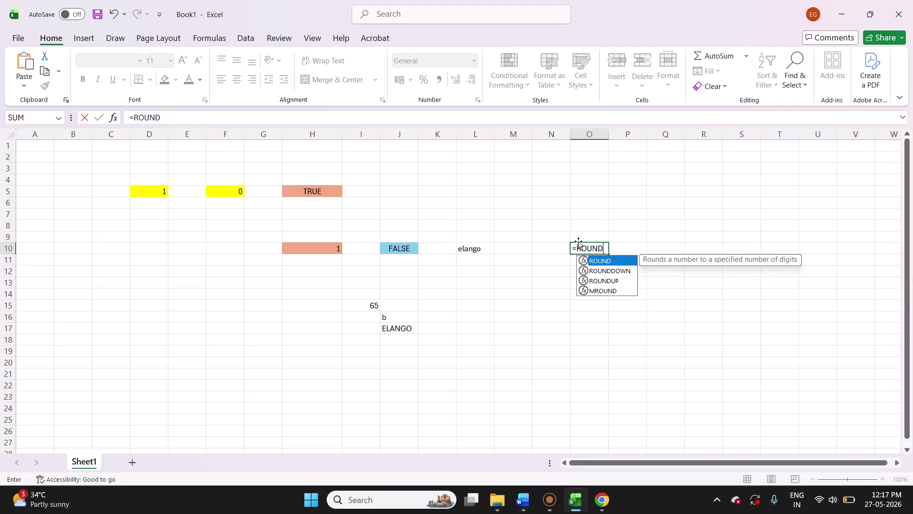
{"action": "type", "text": "("}
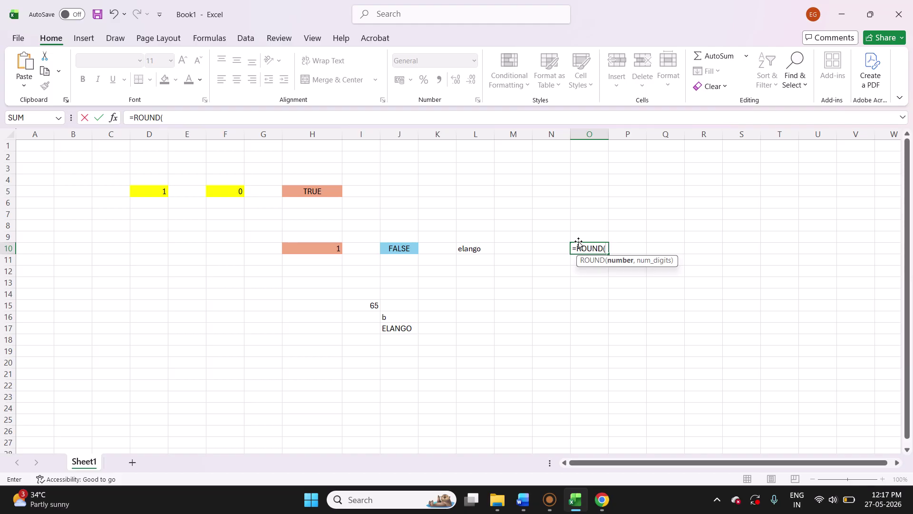
{"action": "type", "text": "17.23654,"}
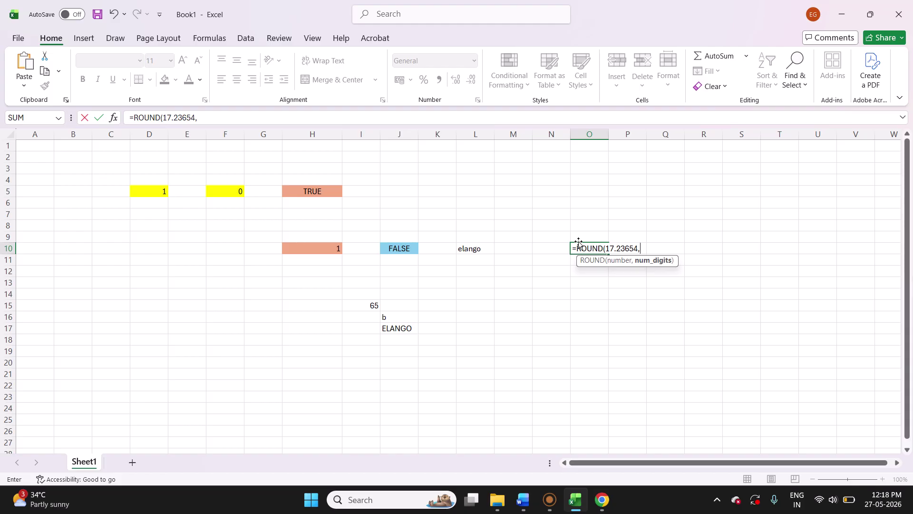
{"action": "type", "text": "2)"}
{"action": "key", "text": "Return"}
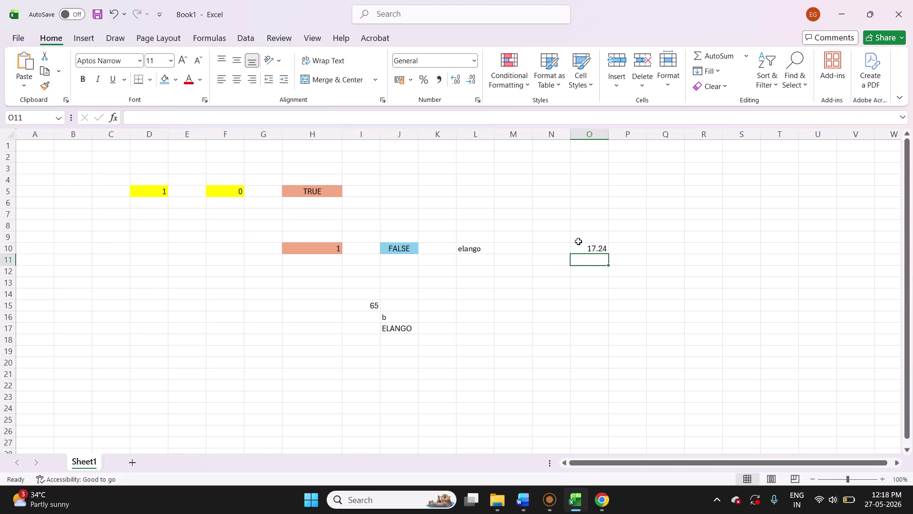
{"action": "left_click", "coordinate": [553, 507]}
{"action": "left_click", "coordinate": [546, 394]}
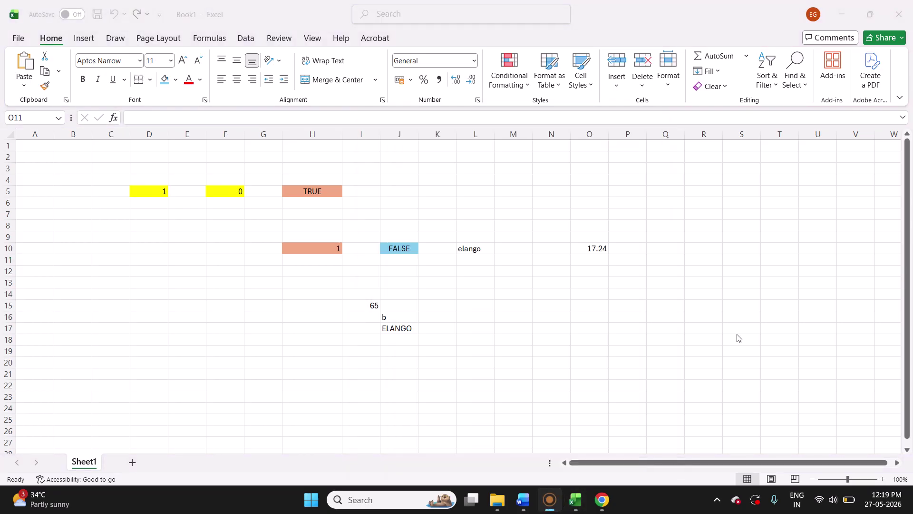
- Enter a REPT formula in cell N18 that repeats the sample name in capital letters 3 times
{"action": "left_click", "coordinate": [542, 337]}
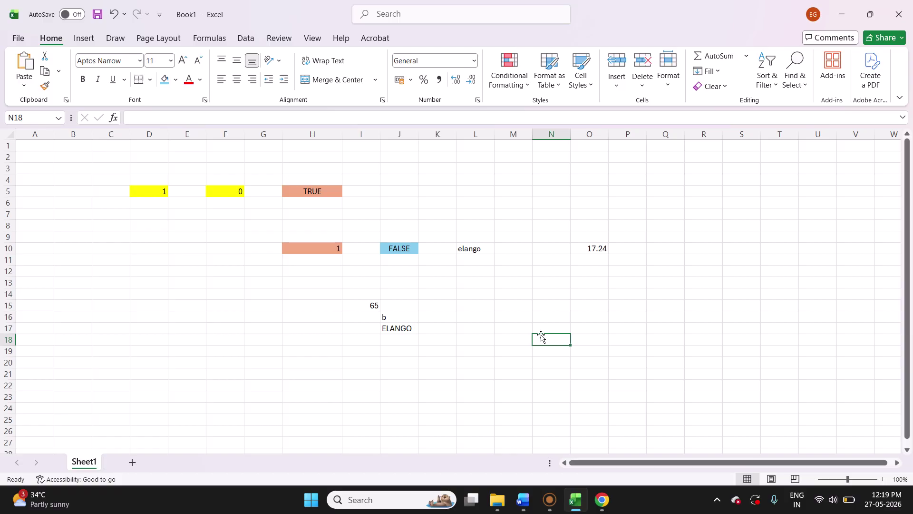
{"action": "type", "text": "=REPT"}
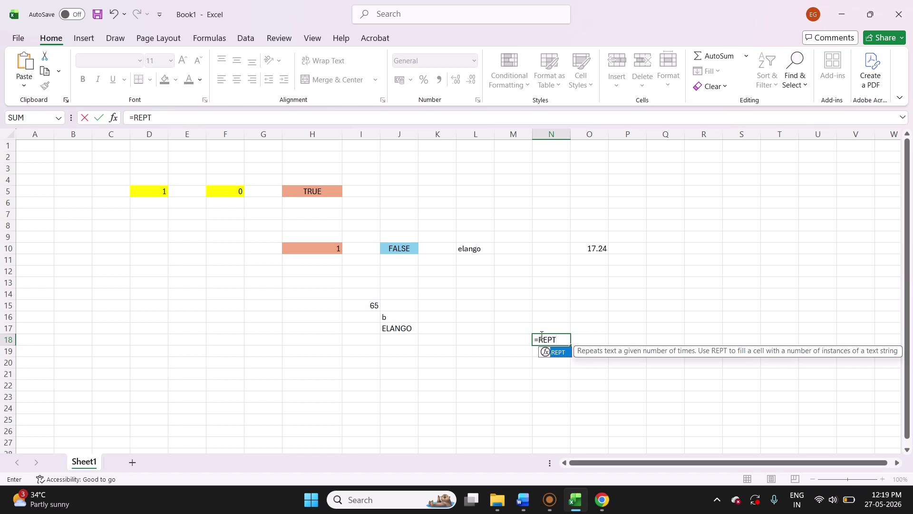
{"action": "type", "text": "("}
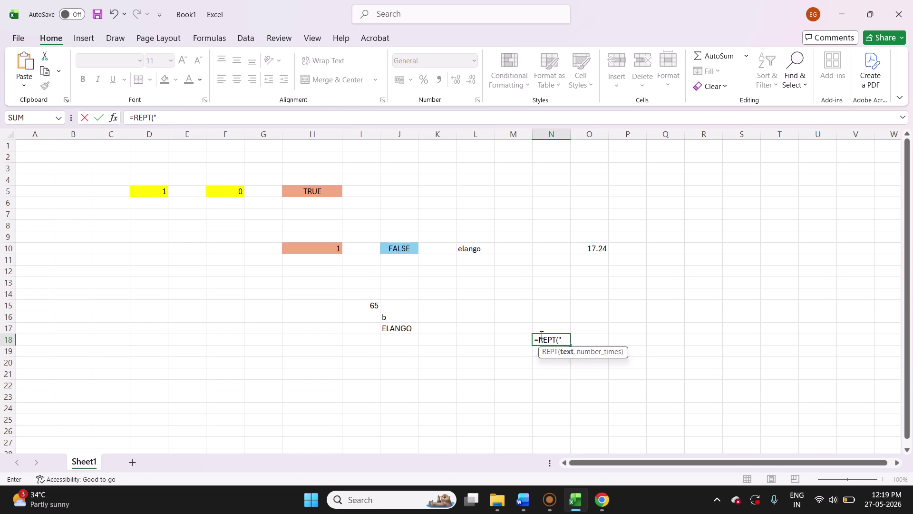
{"action": "type", "text": "\"ELANGO\","}
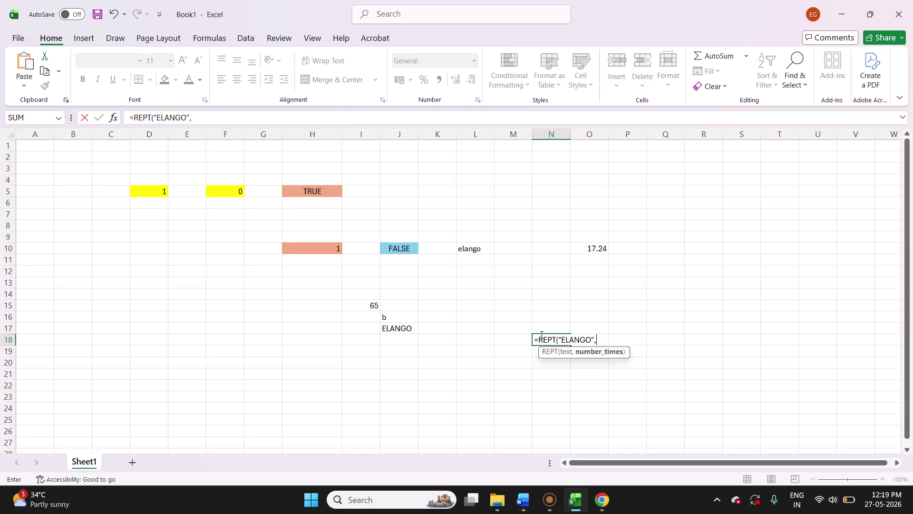
{"action": "type", "text": "3)"}
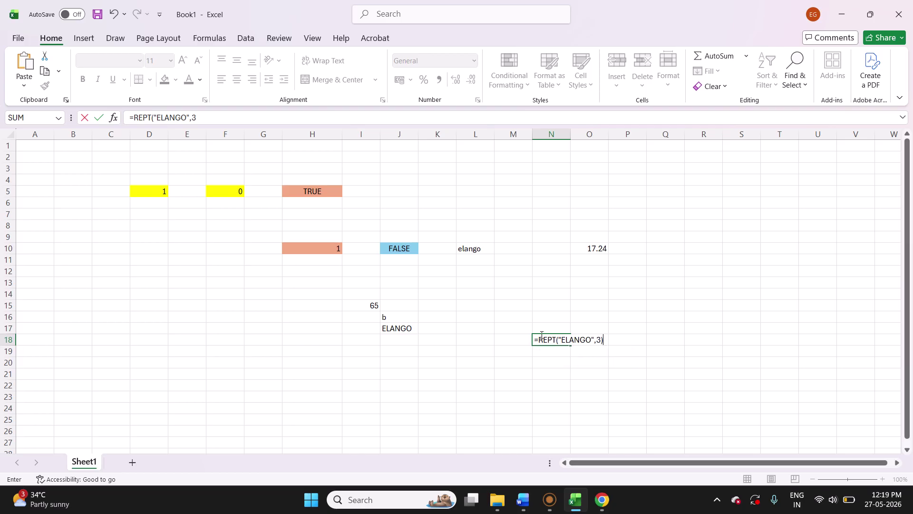
{"action": "key", "text": "Return"}
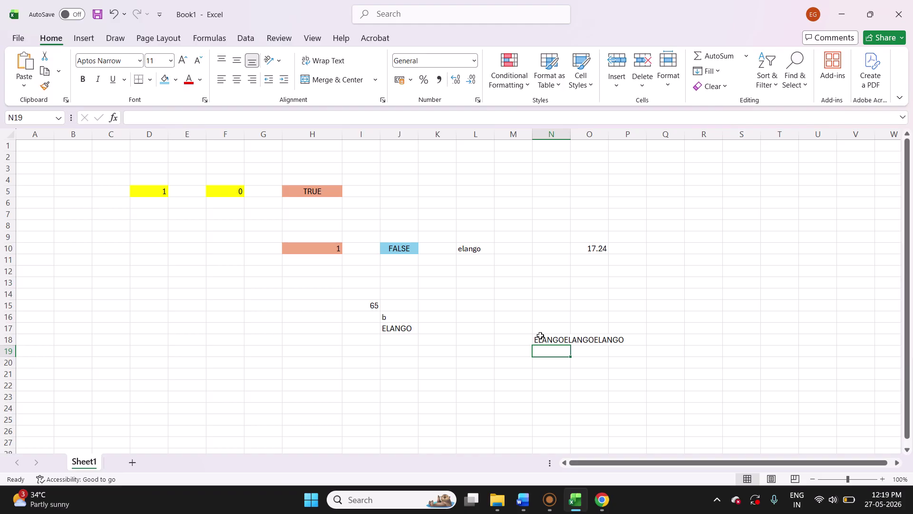
{"action": "left_click", "coordinate": [549, 499]}
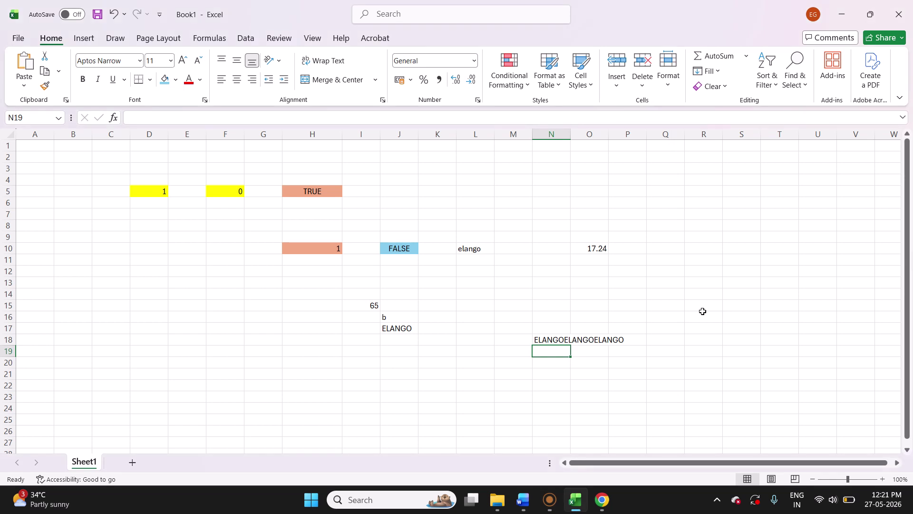
- Enter a RIGHT formula in cell R8 that extracts the last 4 characters of the sample name in capital letters
{"action": "left_click", "coordinate": [689, 228]}
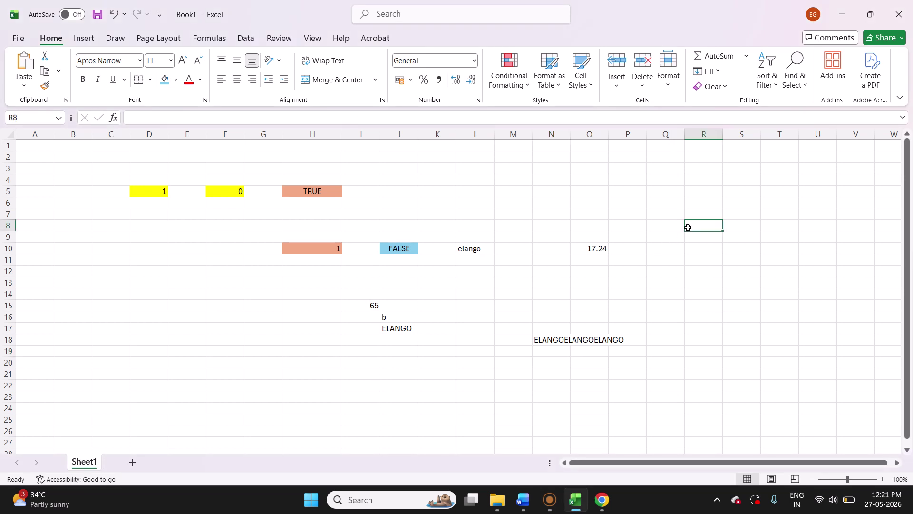
{"action": "type", "text": "="}
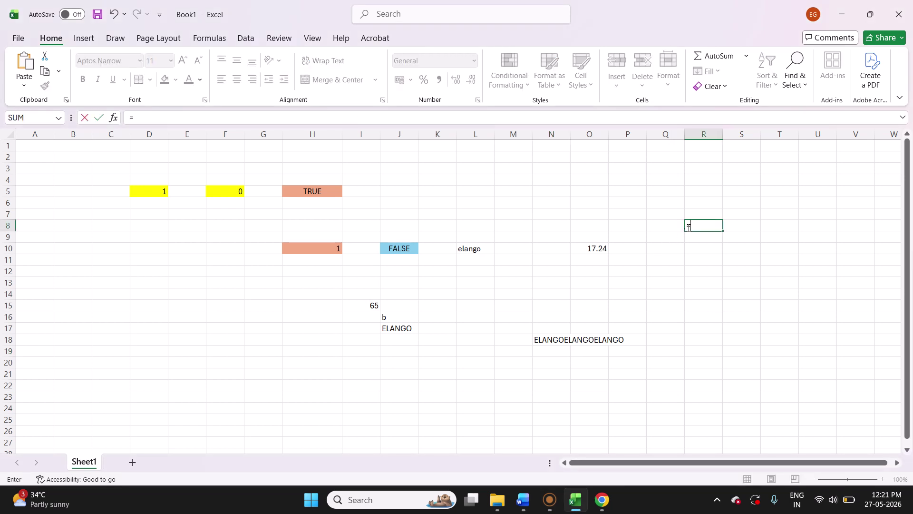
{"action": "type", "text": "RIGHT"}
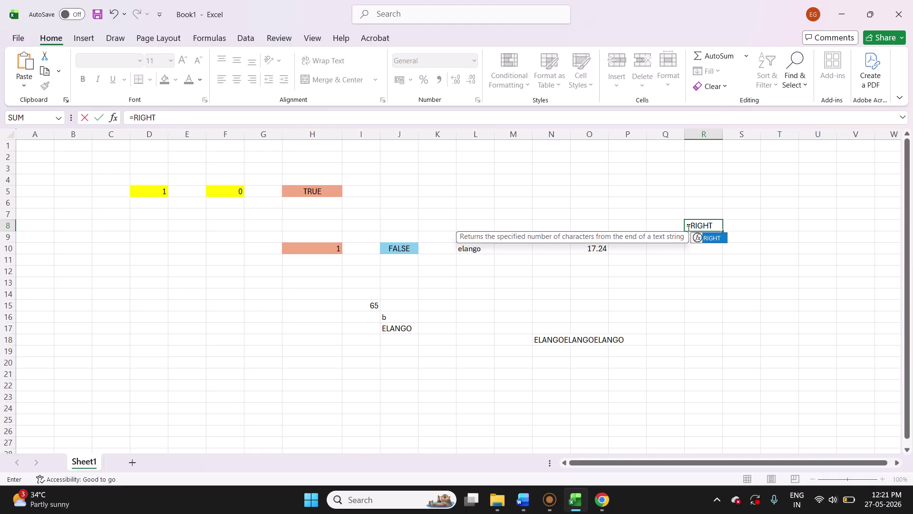
{"action": "type", "text": "("}
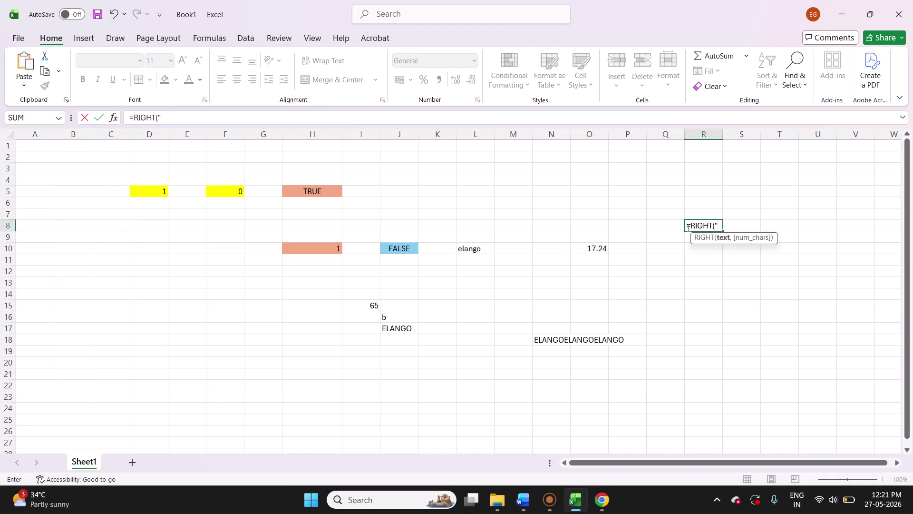
{"action": "type", "text": "\"ELANGO"}
{"action": "type", "text": "\"4"}
{"action": "key", "text": "BackSpace"}
{"action": "type", "text": ","}
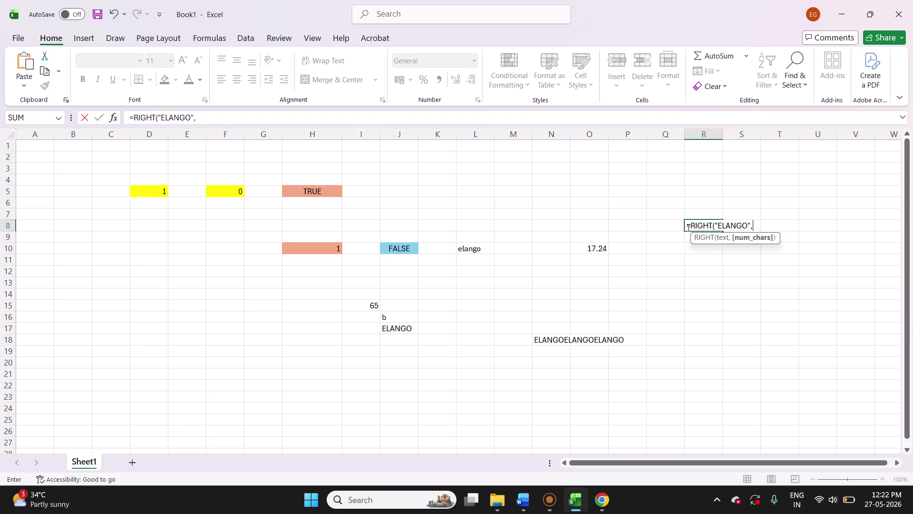
{"action": "type", "text": "4)"}
{"action": "key", "text": "Return"}
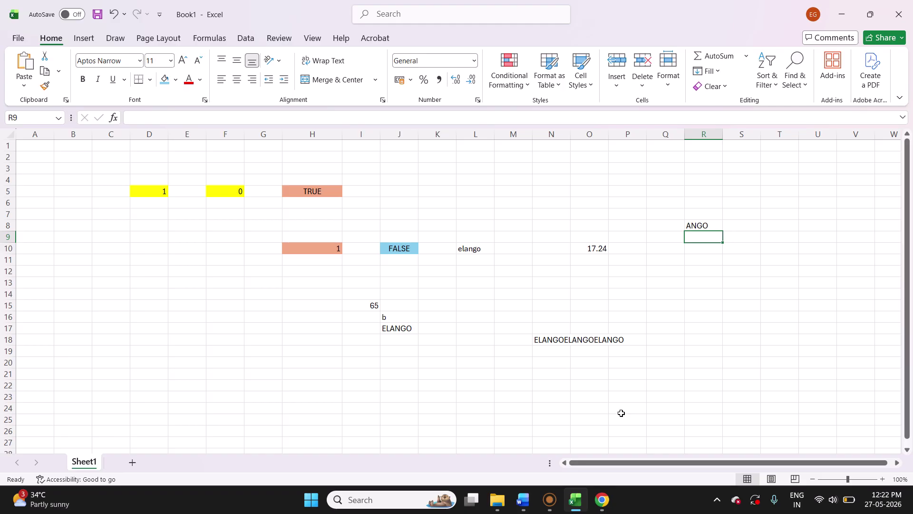
- Enter a LEFT formula in cell R13 that extracts the first 3 characters of the sample name in capital letters
{"action": "left_click", "coordinate": [700, 279]}
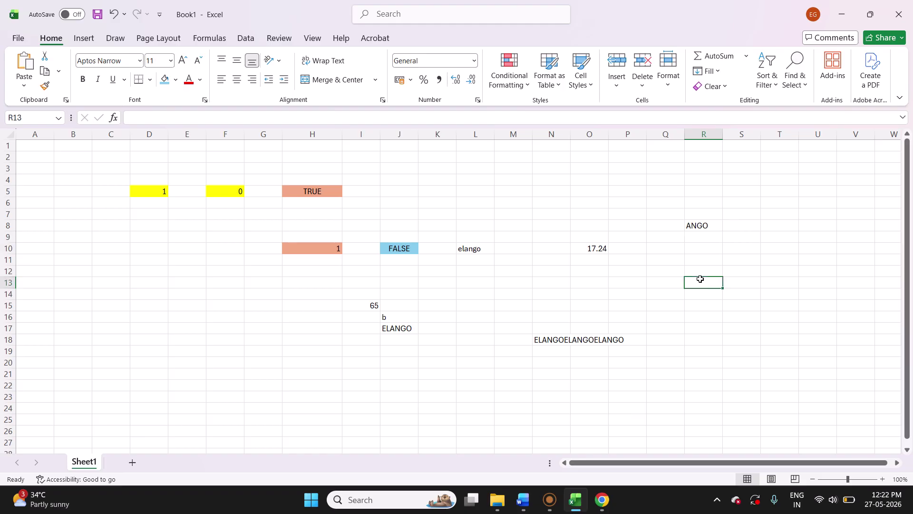
{"action": "type", "text": "=LEF"}
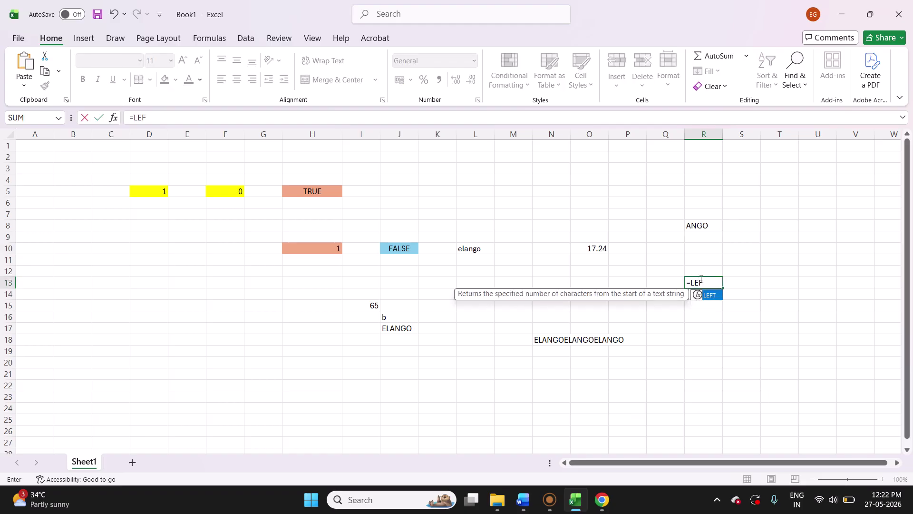
{"action": "type", "text": "T("}
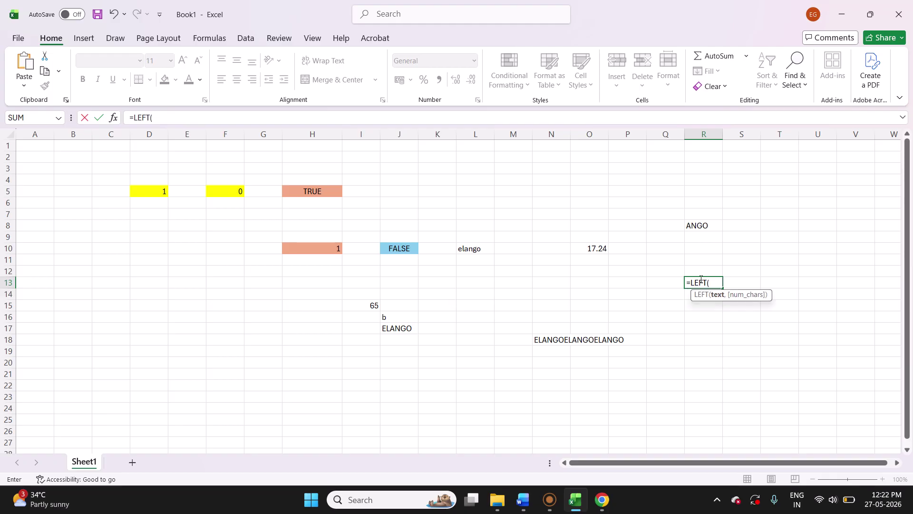
{"action": "type", "text": "\"ELANGO\","}
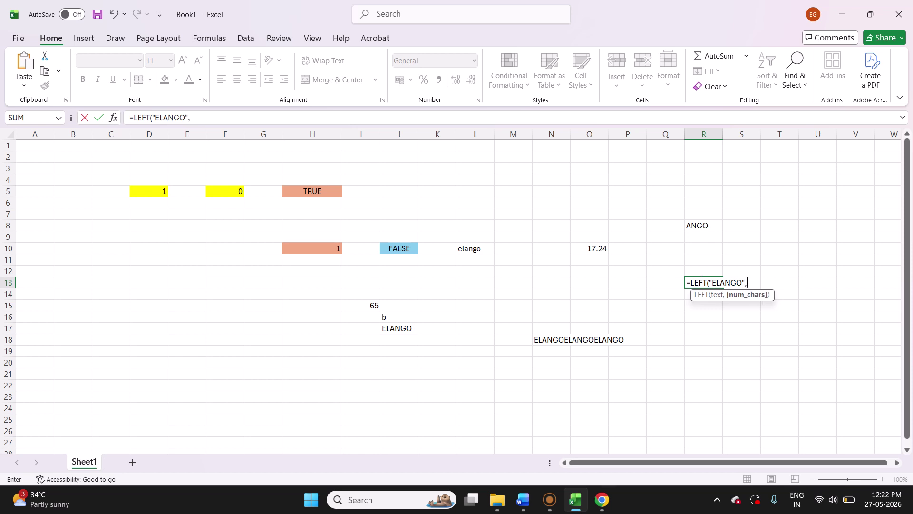
{"action": "type", "text": "3)"}
{"action": "key", "text": "Return"}
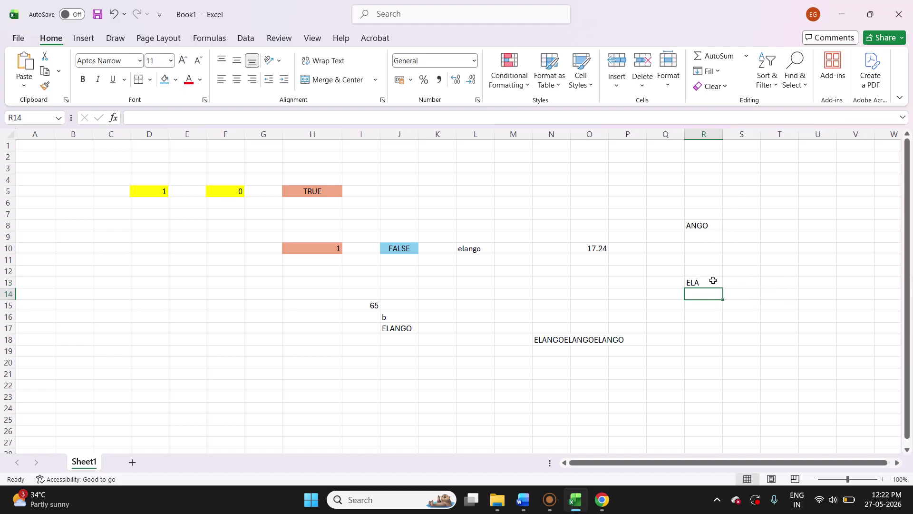
{"action": "left_click", "coordinate": [550, 499]}
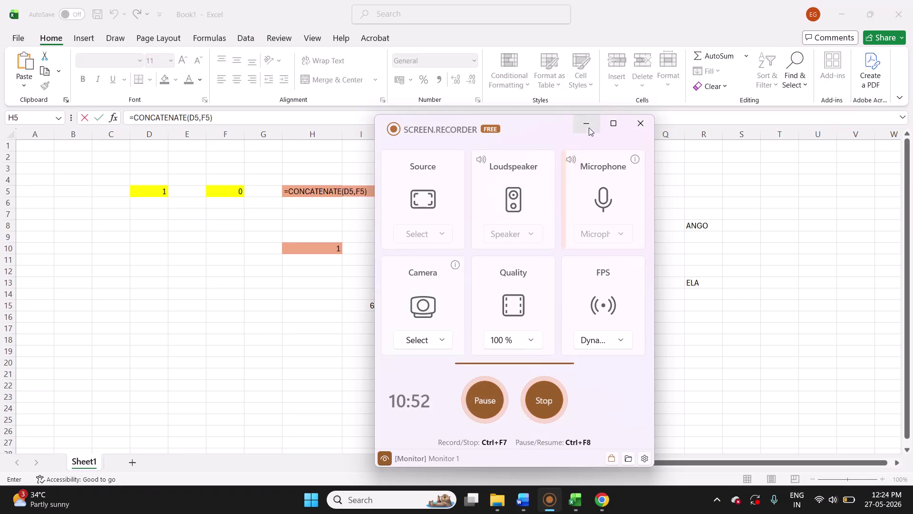
- Confirm the formula =CONCATENATE(D5,F5) in cell H5
{"action": "left_click", "coordinate": [586, 124]}
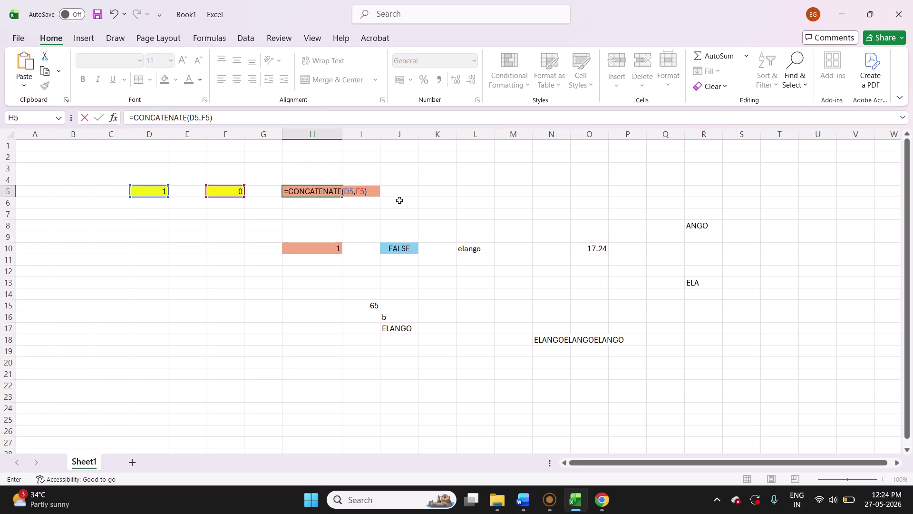
{"action": "key", "text": "Return"}
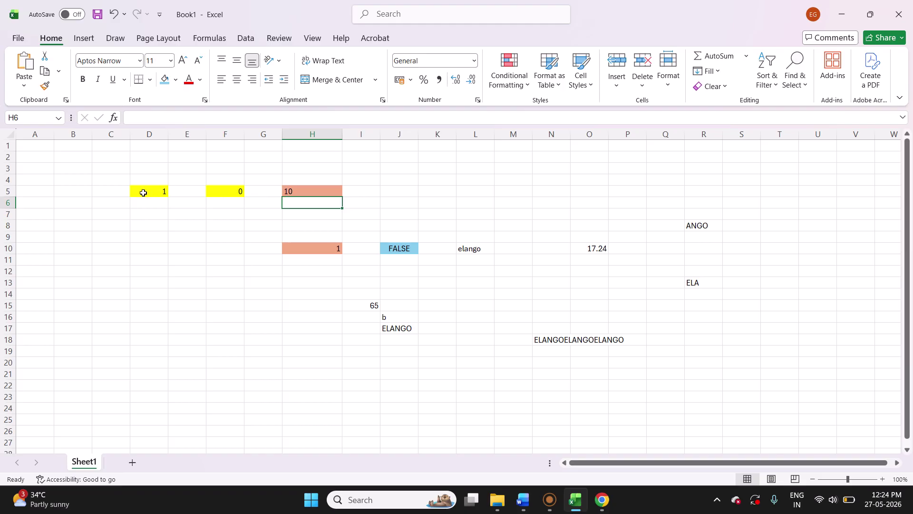
- Replace the content of D5 with the first 3 letters and F5 with the last 4 letters of the sample name in capitals
{"action": "left_click", "coordinate": [138, 191]}
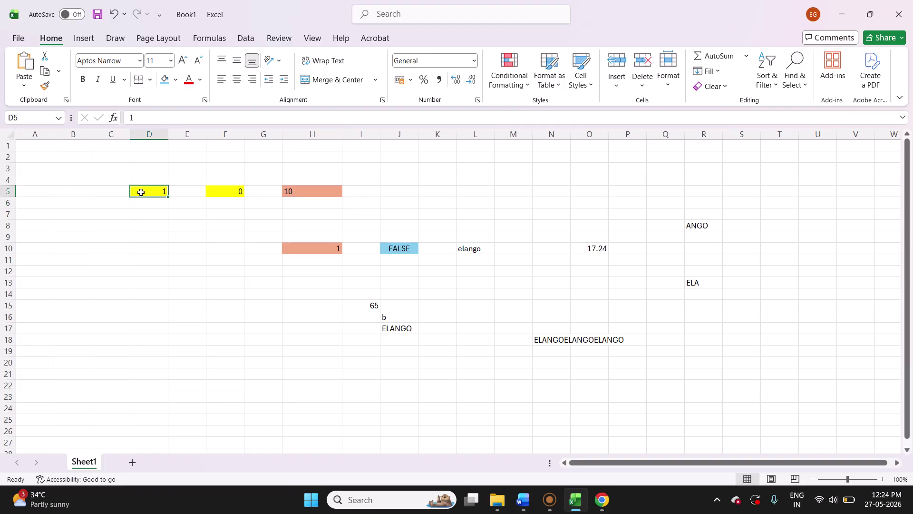
{"action": "double_click", "coordinate": [140, 192]}
{"action": "type", "text": "ELA"}
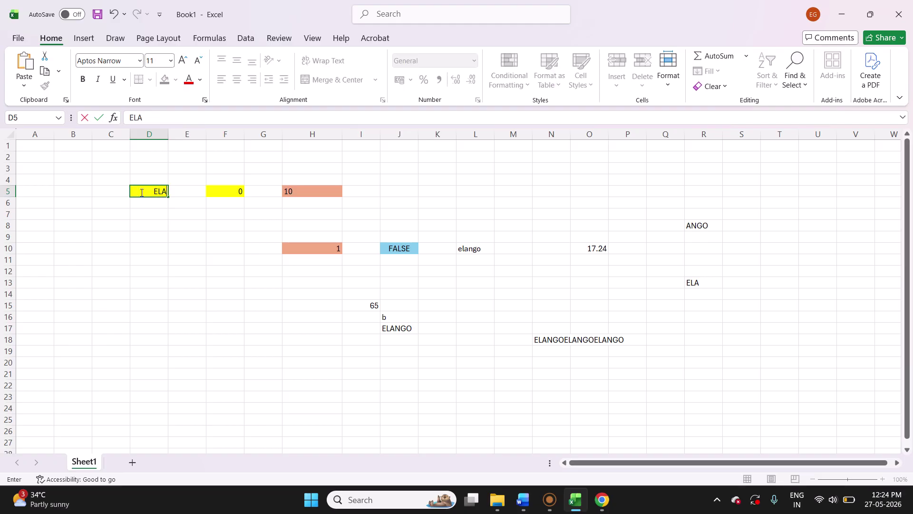
{"action": "key", "text": "Tab"}
{"action": "key", "text": "Tab"}
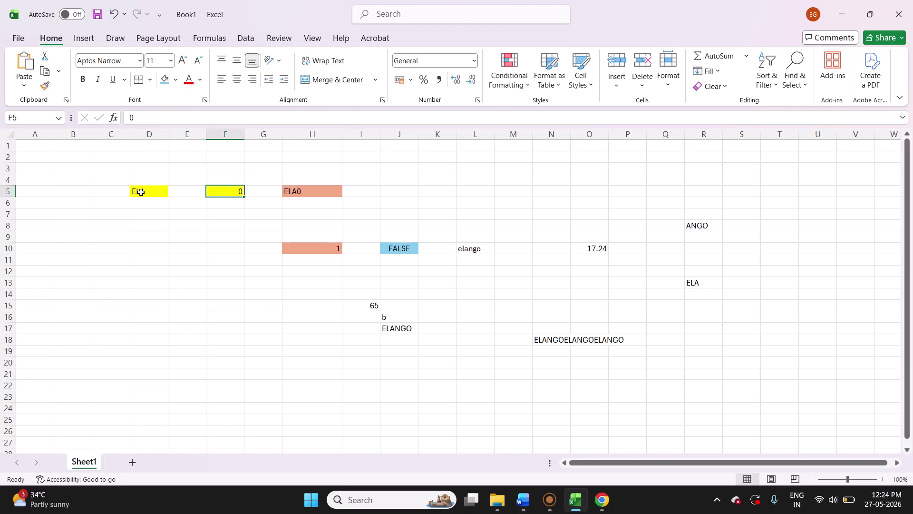
{"action": "type", "text": "ANG"}
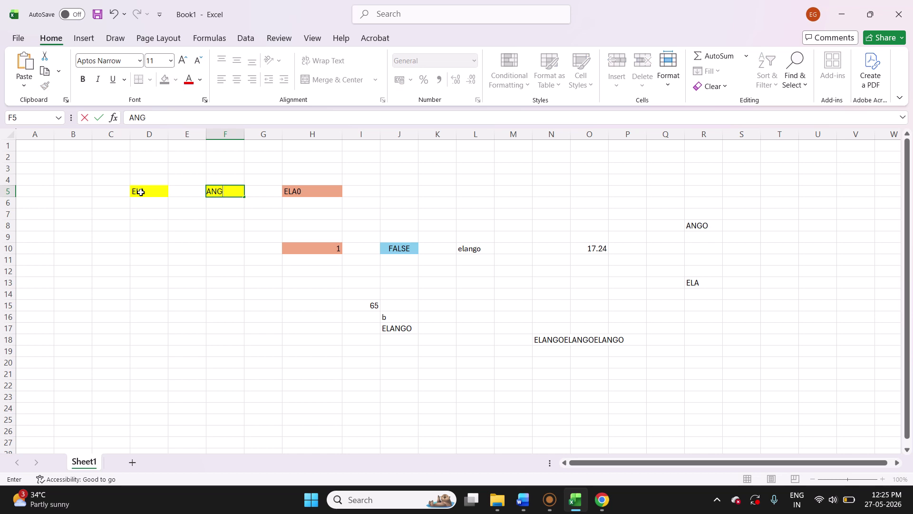
{"action": "type", "text": "IO"}
{"action": "key", "text": "Return"}
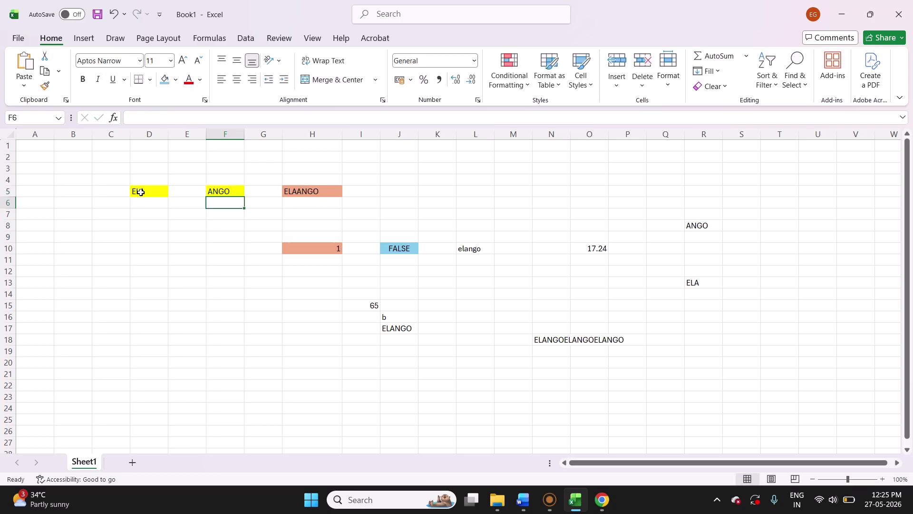
- Delete the leading letter A from the text in cell F5
{"action": "left_click", "coordinate": [150, 192]}
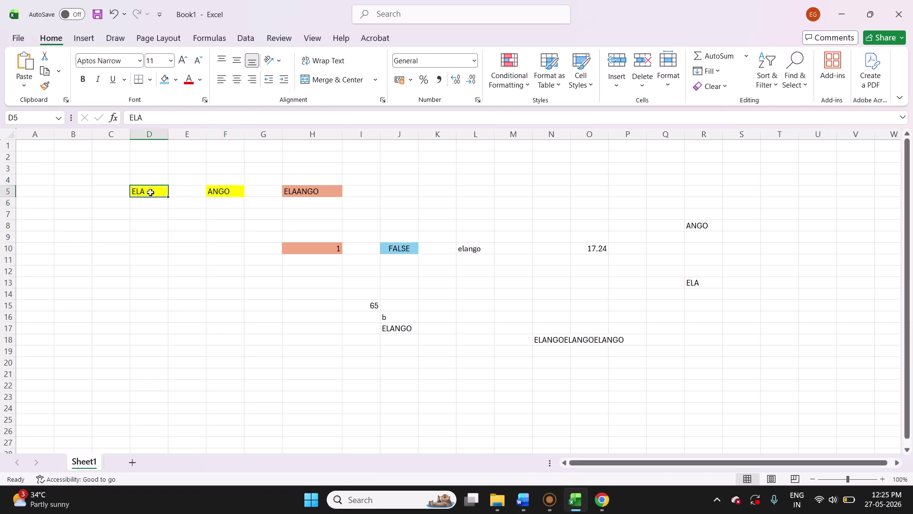
{"action": "double_click", "coordinate": [223, 191]}
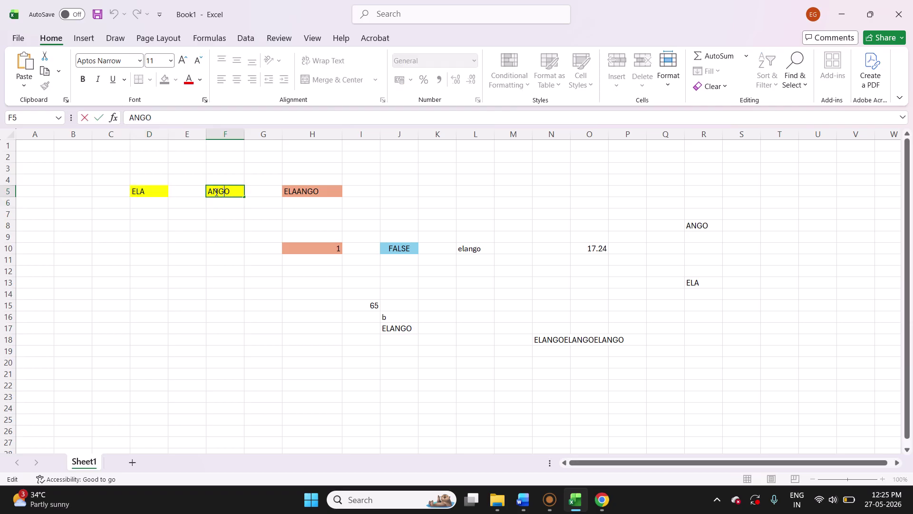
{"action": "key", "text": "BackSpace"}
{"action": "left_click", "coordinate": [208, 214]}
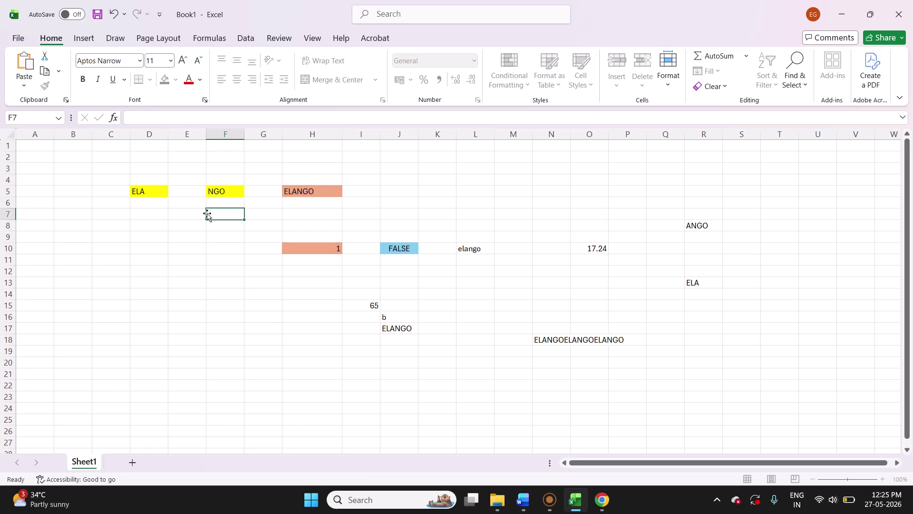
- Enter the formula =INT(23.75) in cell G19 to round the number down to an integer
{"action": "left_click", "coordinate": [549, 499]}
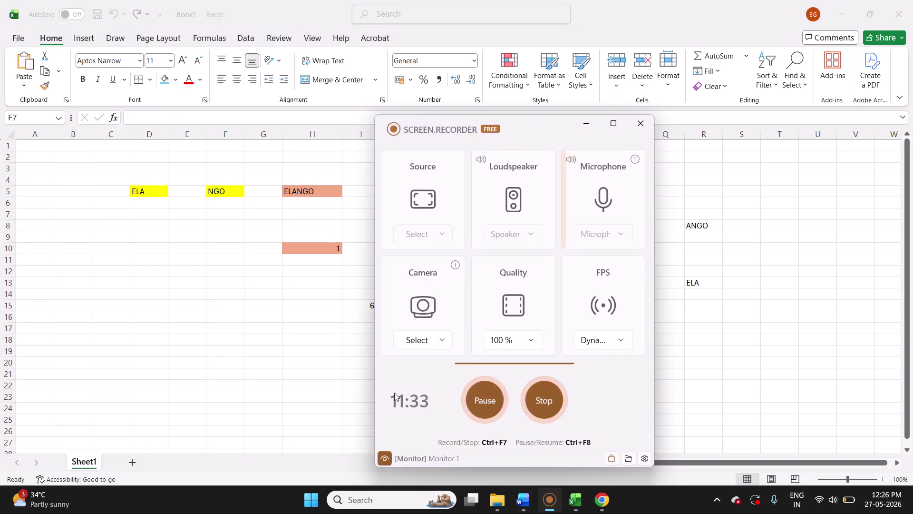
{"action": "left_click", "coordinate": [281, 345]}
{"action": "left_click", "coordinate": [248, 355]}
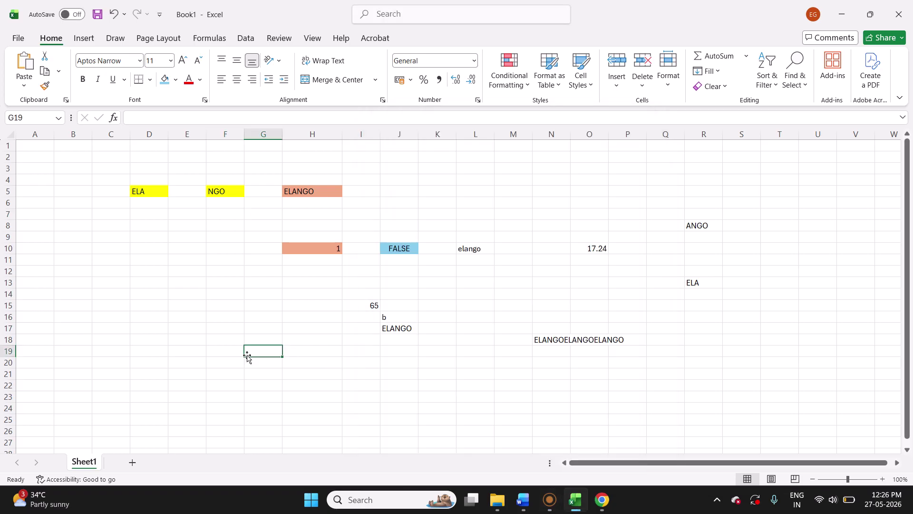
{"action": "type", "text": "=I"}
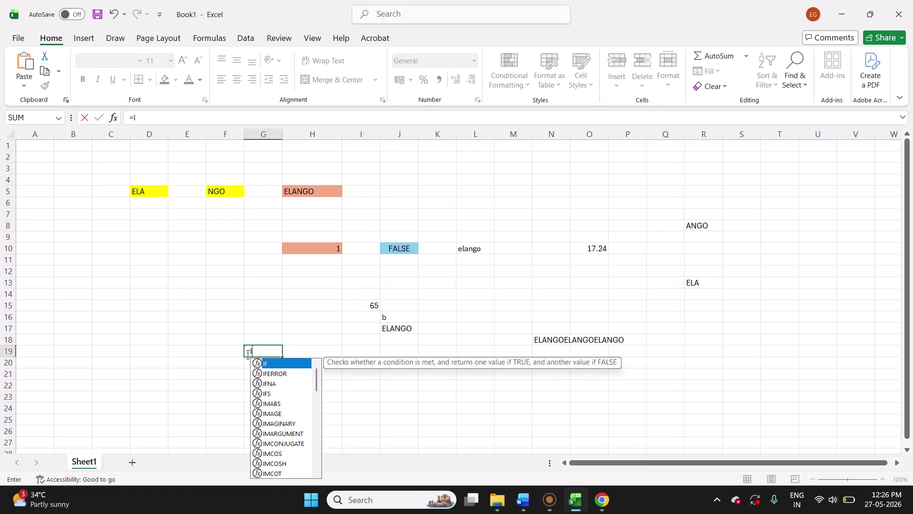
{"action": "type", "text": "NT"}
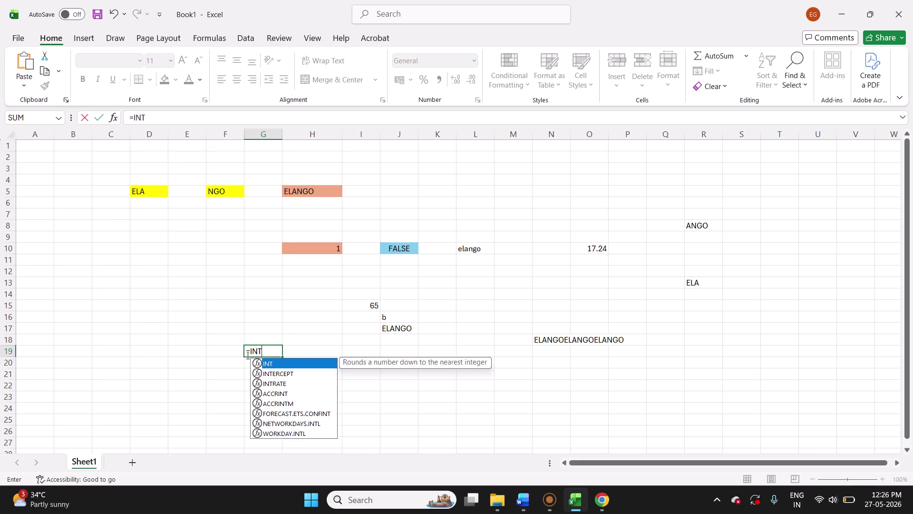
{"action": "type", "text": "(2"}
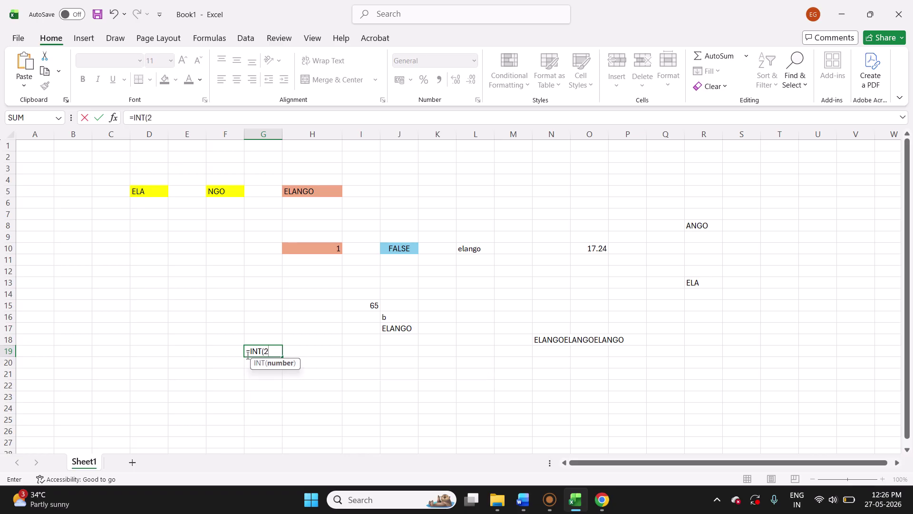
{"action": "type", "text": "3.75)"}
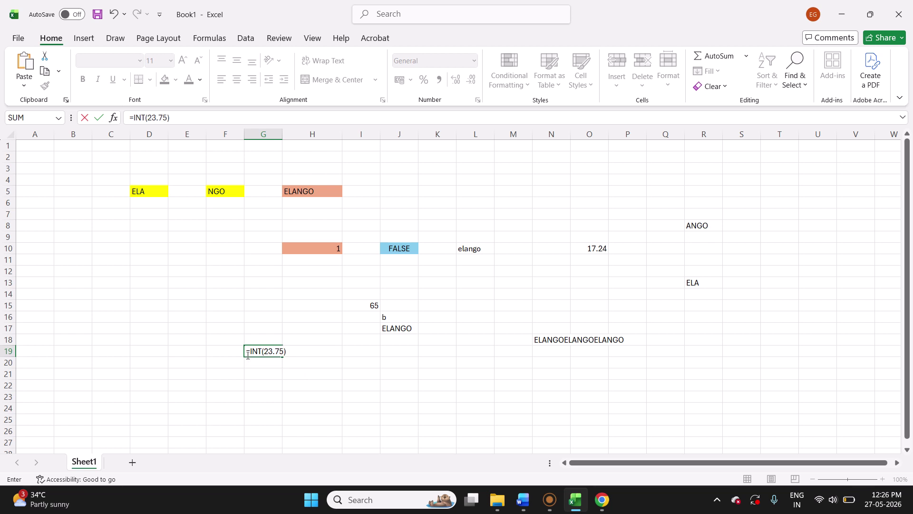
{"action": "key", "text": "Return"}
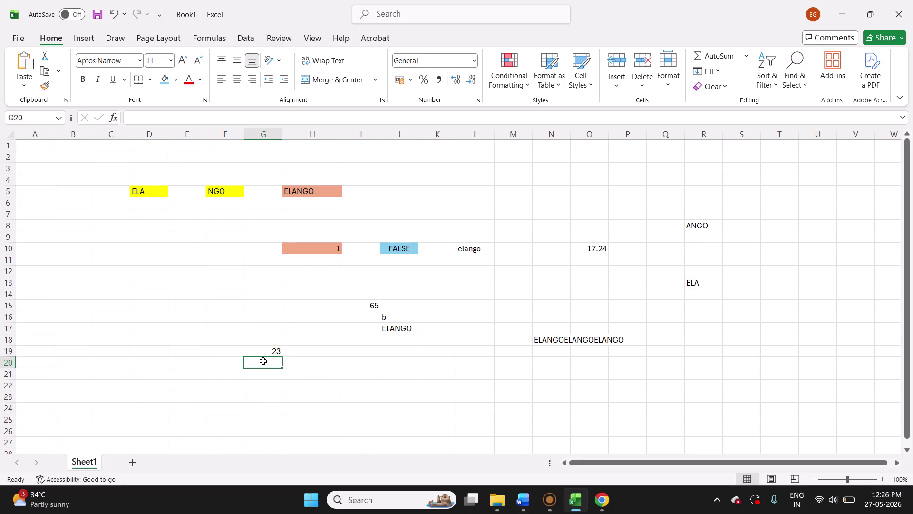
- Enter the formula =FACT(5) in cell H22 to calculate the factorial of 5
{"action": "left_click", "coordinate": [339, 386]}
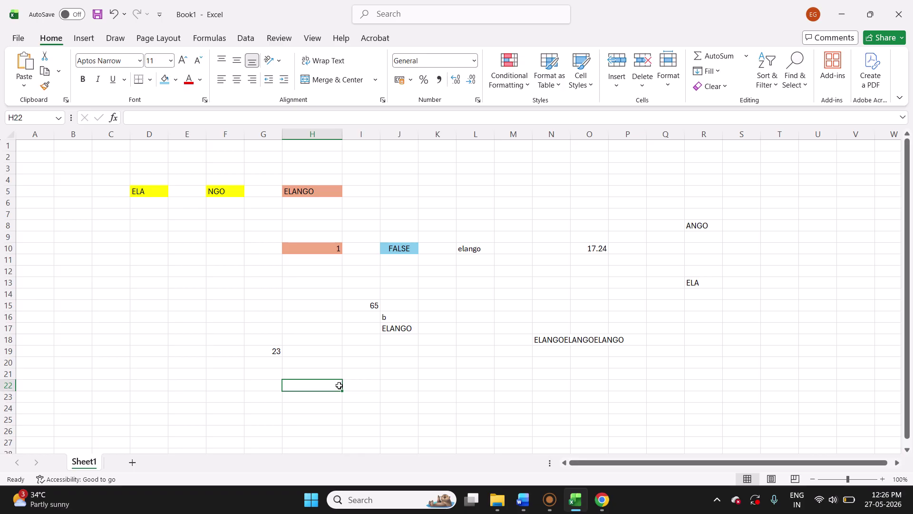
{"action": "type", "text": "=FAC"}
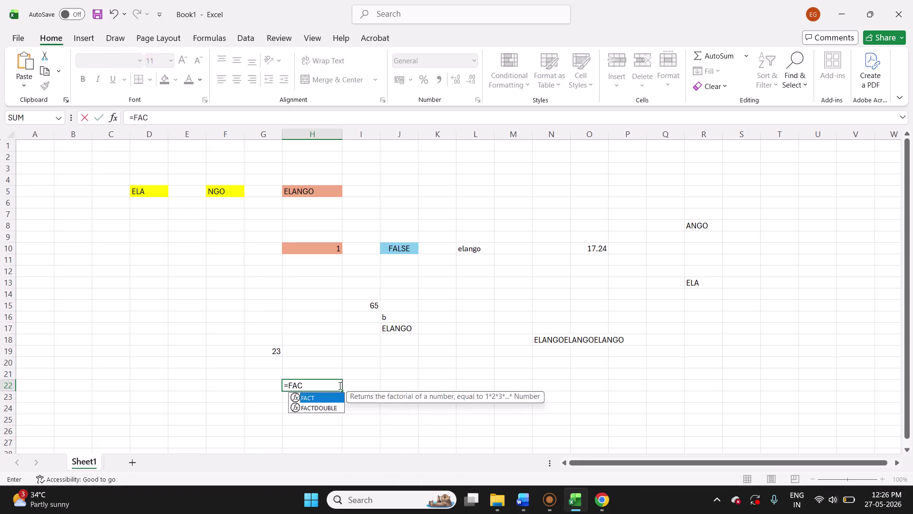
{"action": "type", "text": "T("}
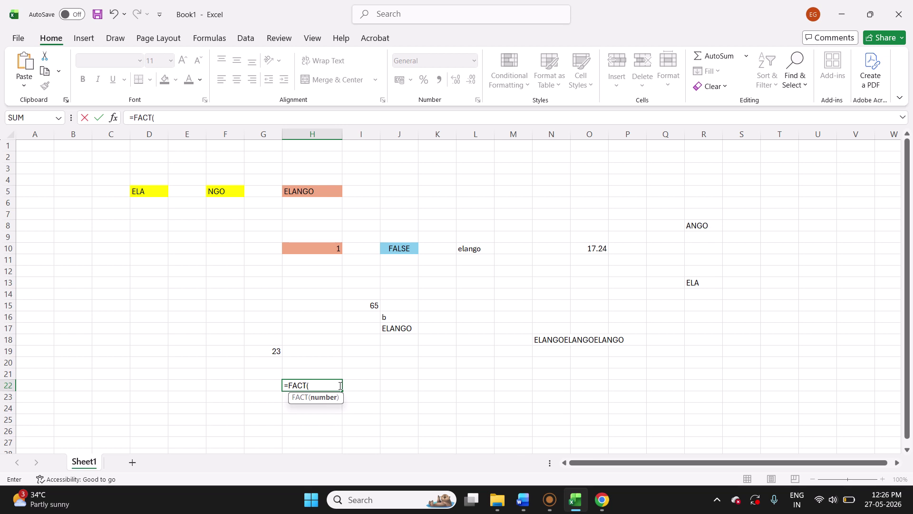
{"action": "type", "text": "5)"}
{"action": "key", "text": "Return"}
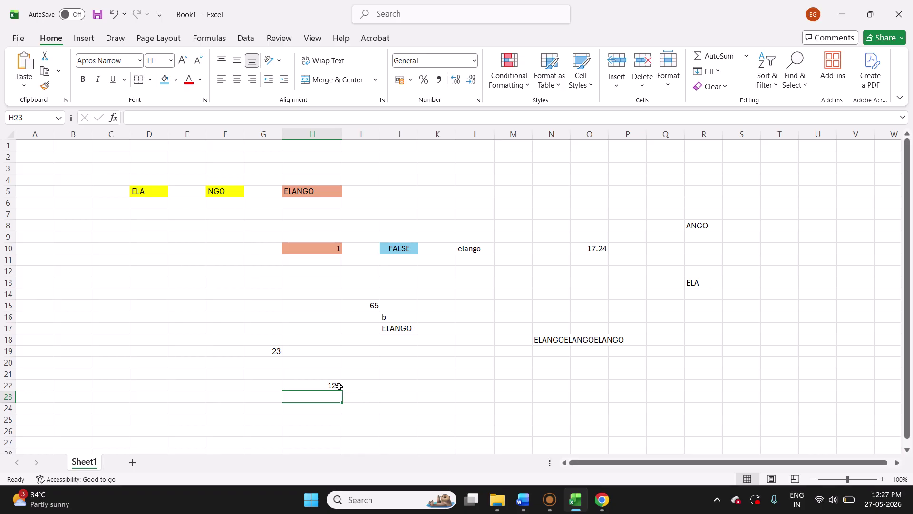
{"action": "left_click", "coordinate": [354, 414]}
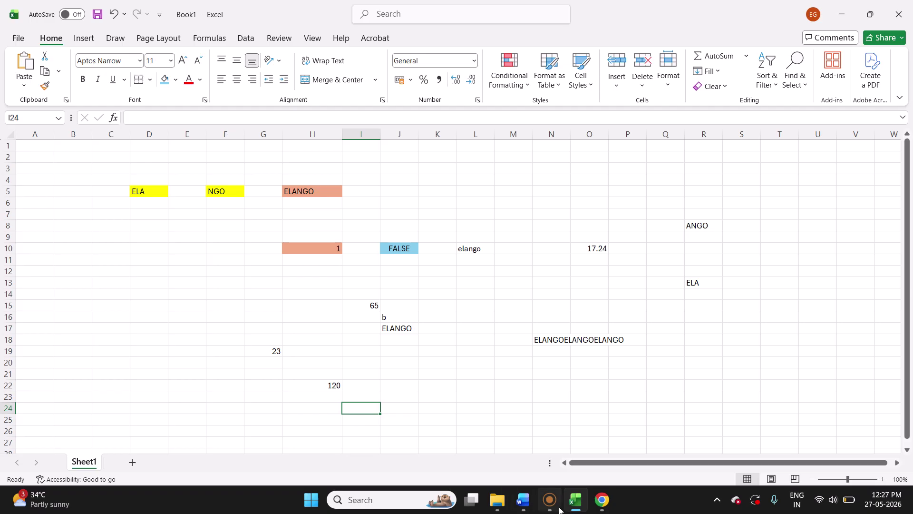
{"action": "mouse_move", "coordinate": [550, 500]}
{"action": "left_click", "coordinate": [532, 432]}
{"action": "left_click", "coordinate": [483, 400]}
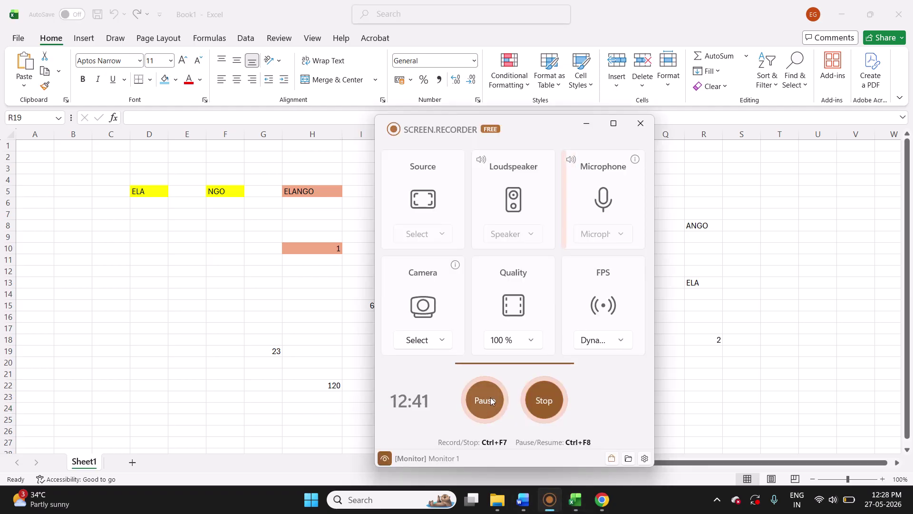
- Enter the formula =MOD(2,4) in cell P23 to get the remainder of dividing 2 by 4
{"action": "left_click", "coordinate": [633, 393]}
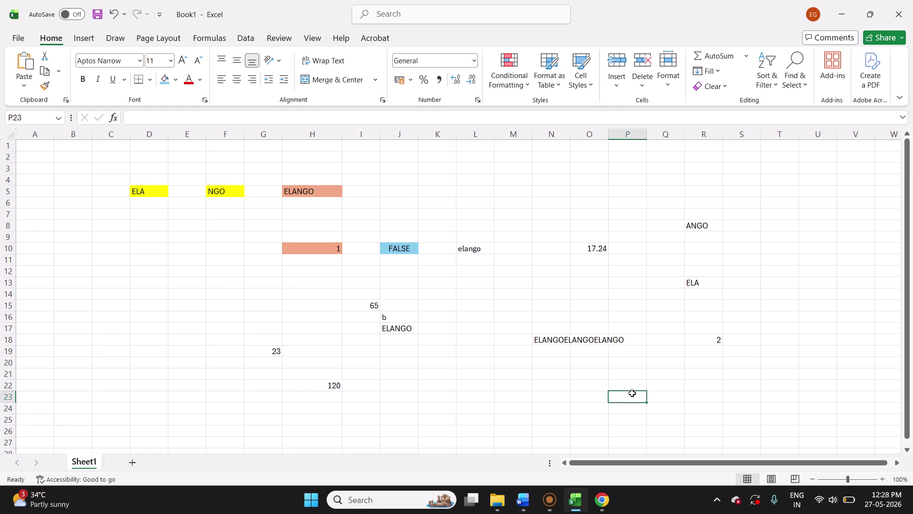
{"action": "type", "text": "=MO"}
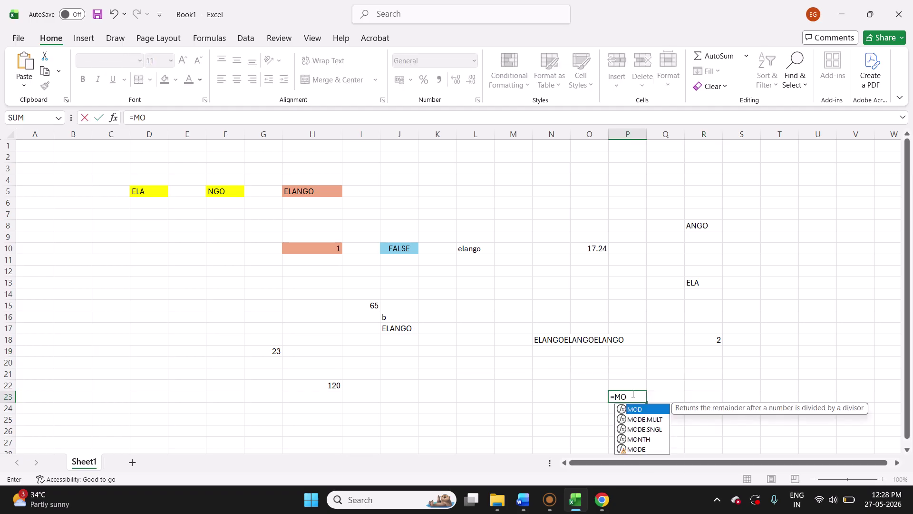
{"action": "type", "text": "D("}
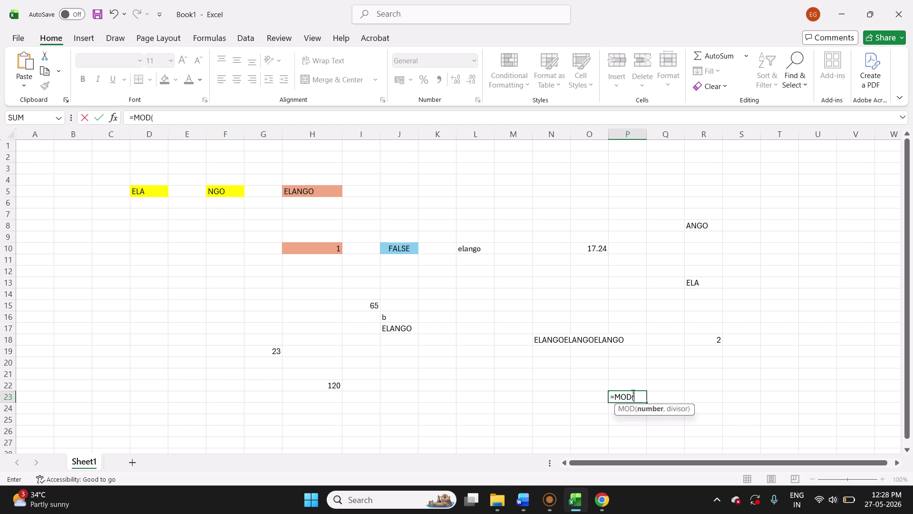
{"action": "type", "text": "2,4"}
{"action": "key", "text": "Return"}
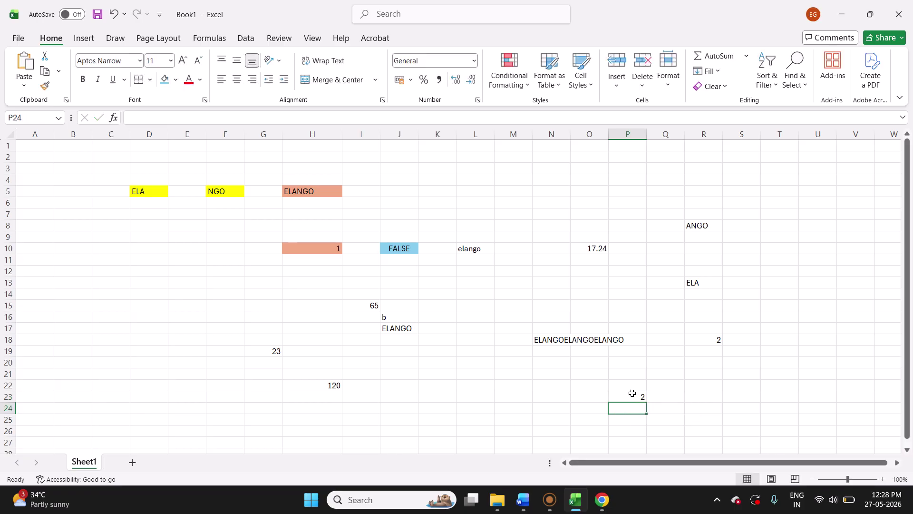